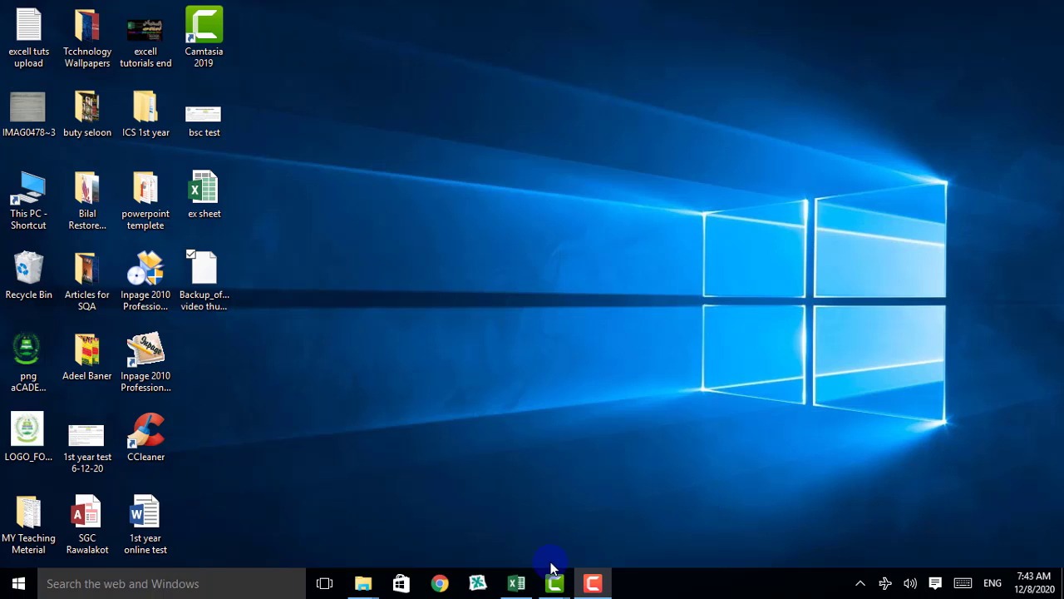
- Switch to Camtasia and apply the Cursor Highlight effect to the Rec 12-08-20_008 screen recording on Track 2
mouse_move(555, 579)
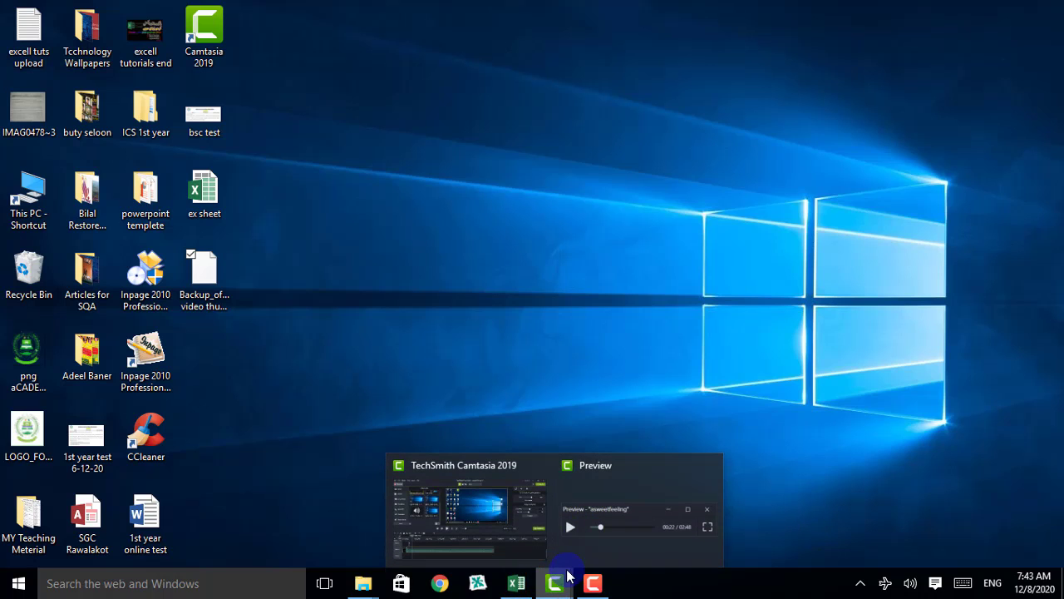
click(505, 515)
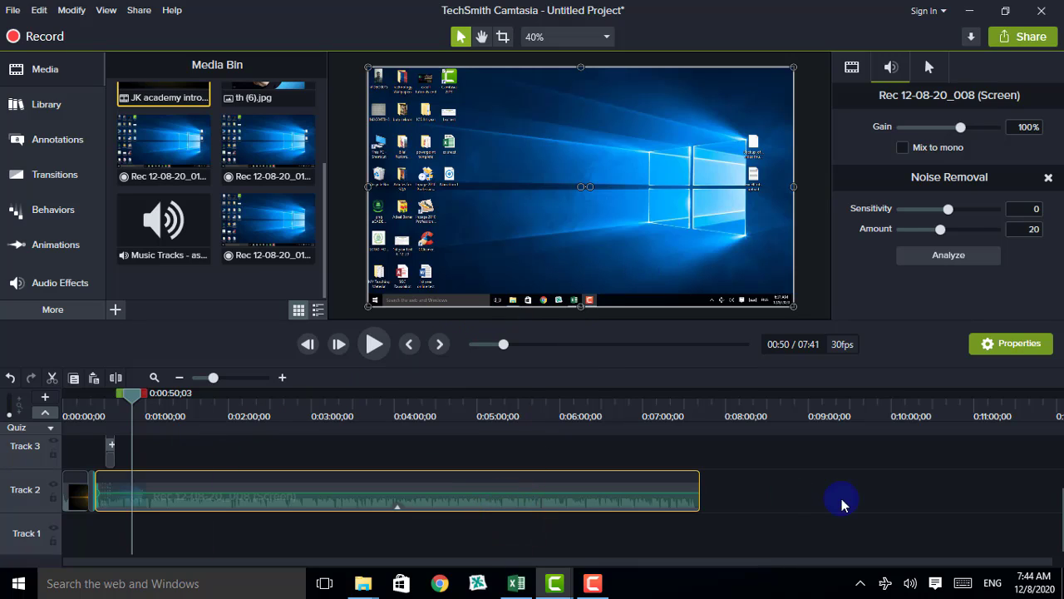
scroll(1053, 490, up, 3)
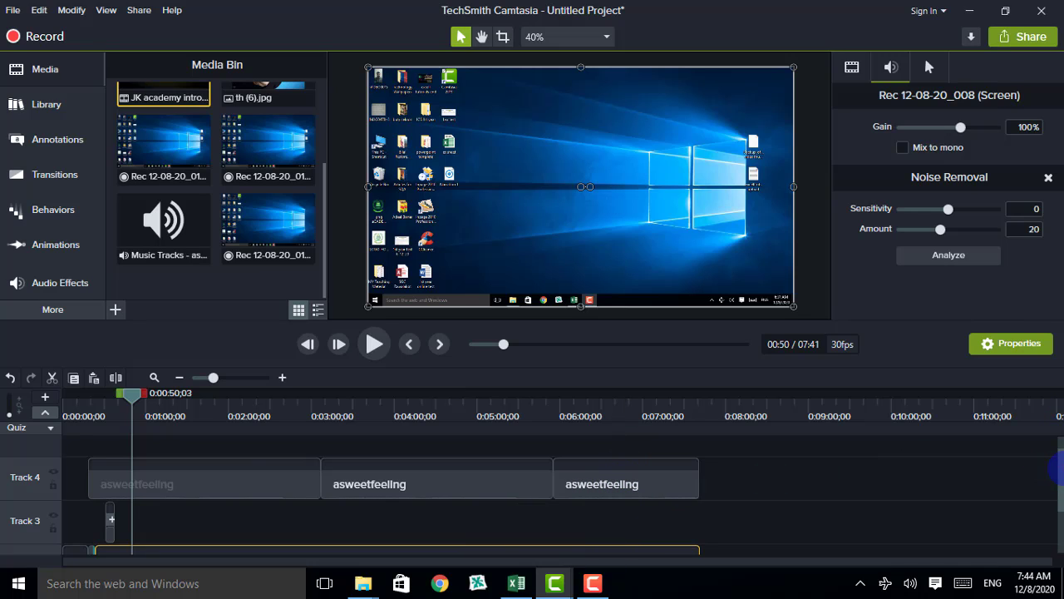
mouse_move(1062, 470)
mouse_down()
mouse_move(1061, 506)
mouse_move(1063, 481)
mouse_up()
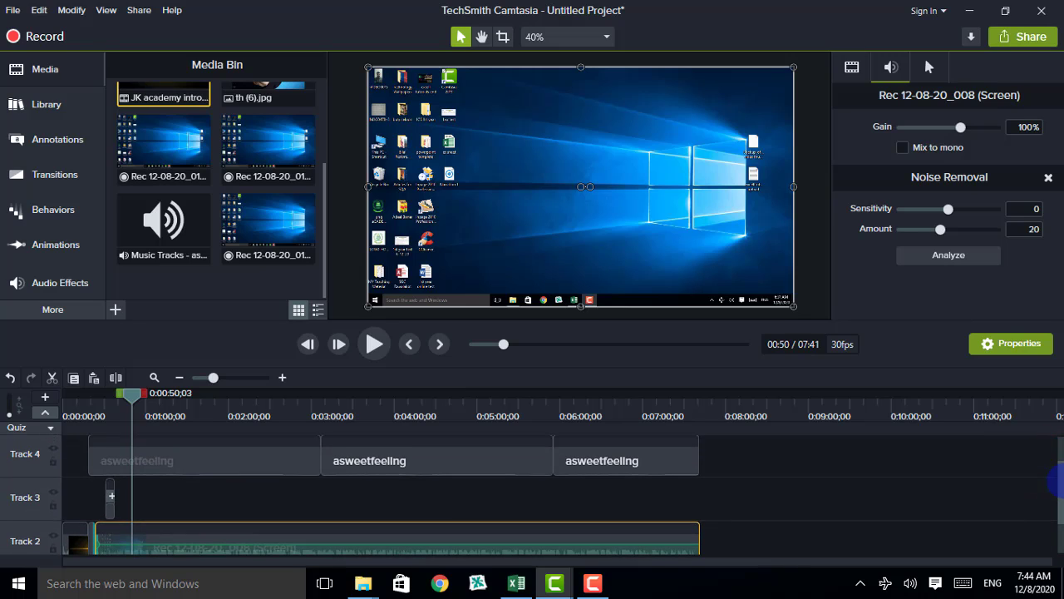
drag(1062, 482, 1062, 509)
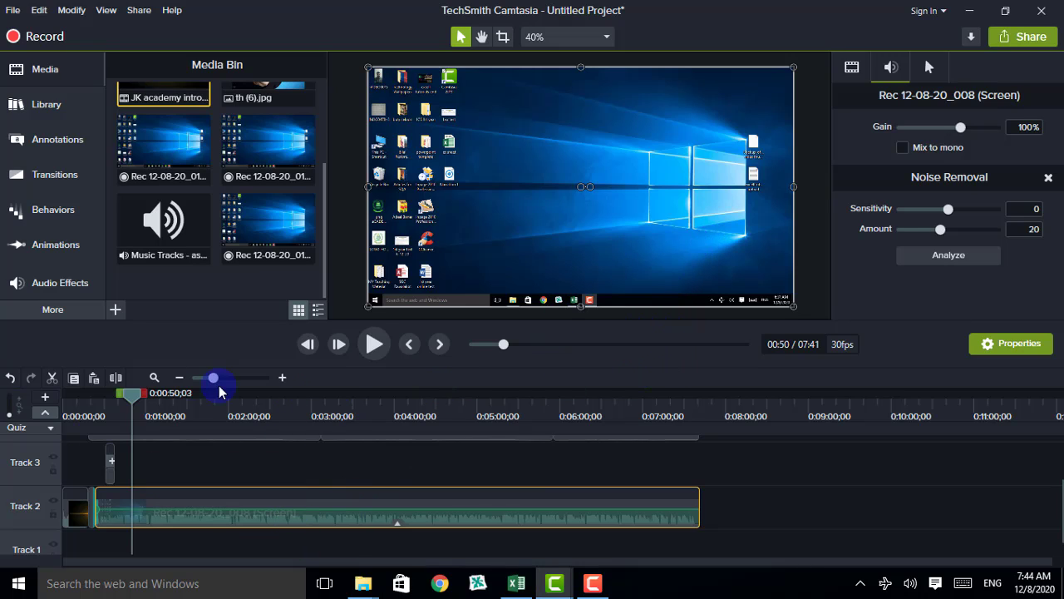
drag(130, 396, 204, 397)
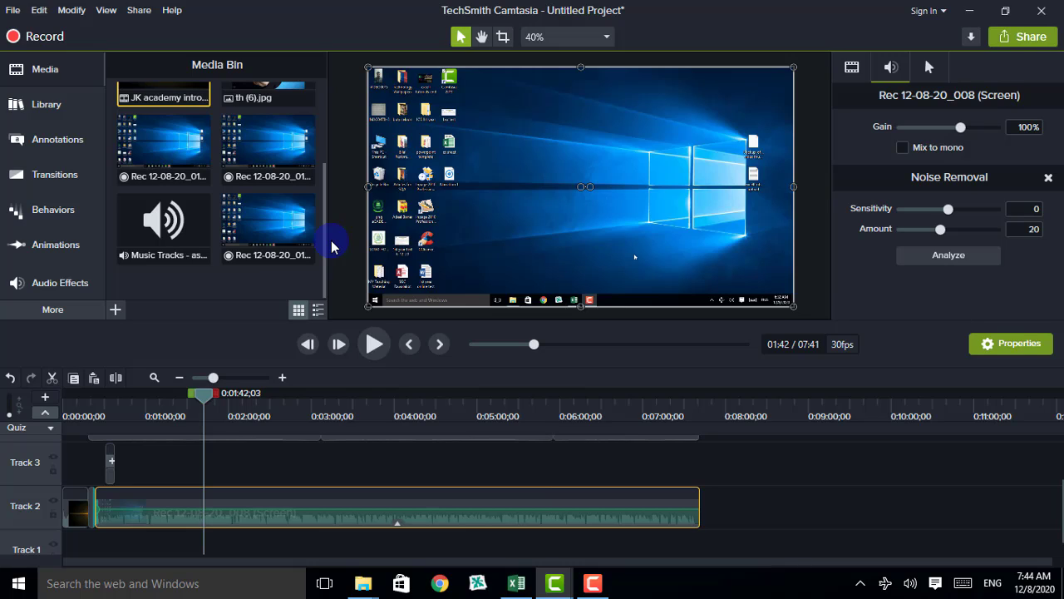
click(21, 314)
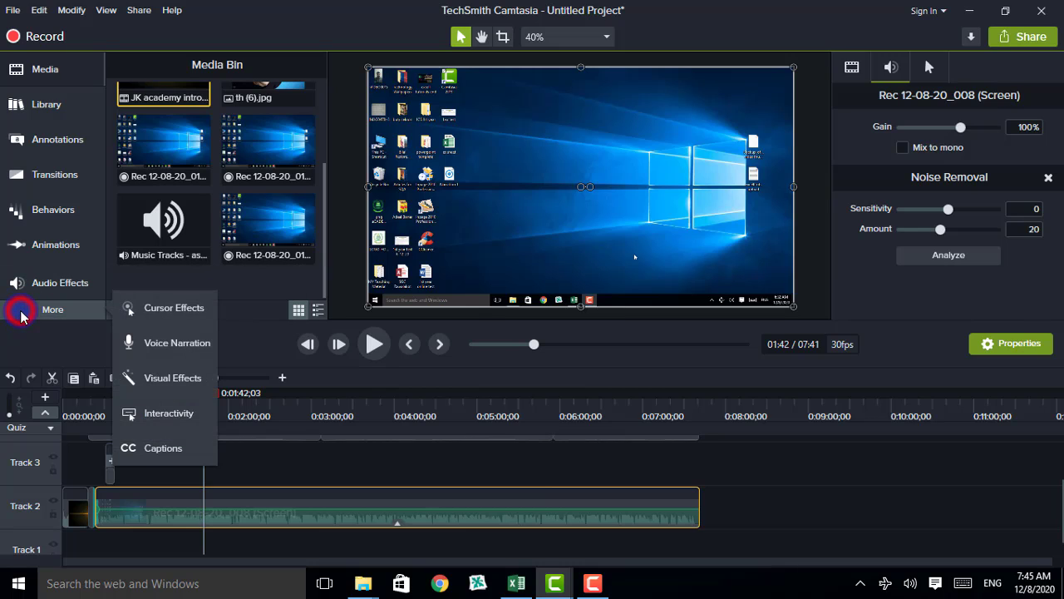
click(165, 312)
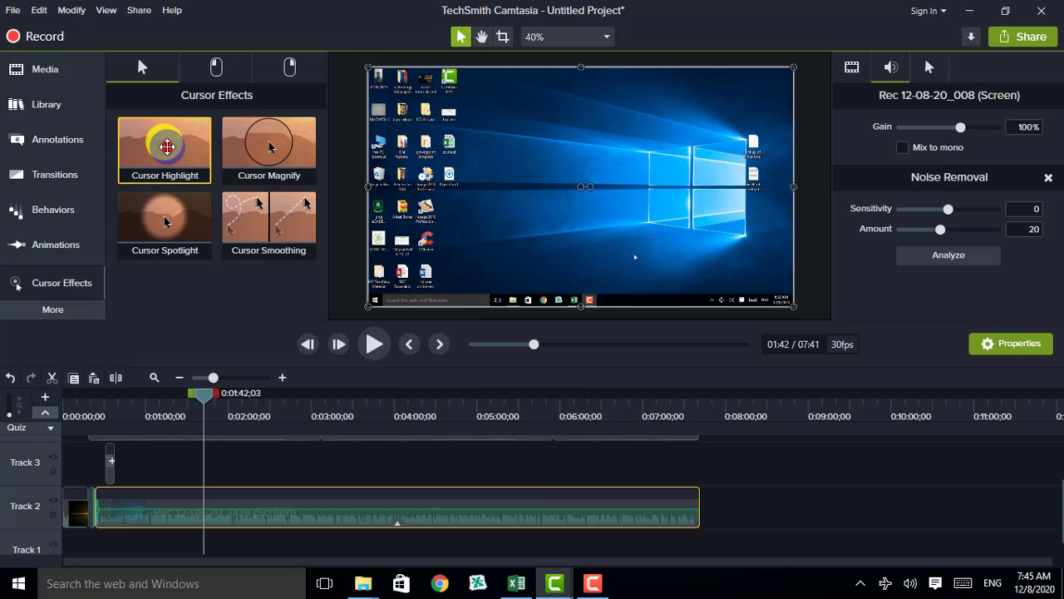
drag(166, 145, 161, 509)
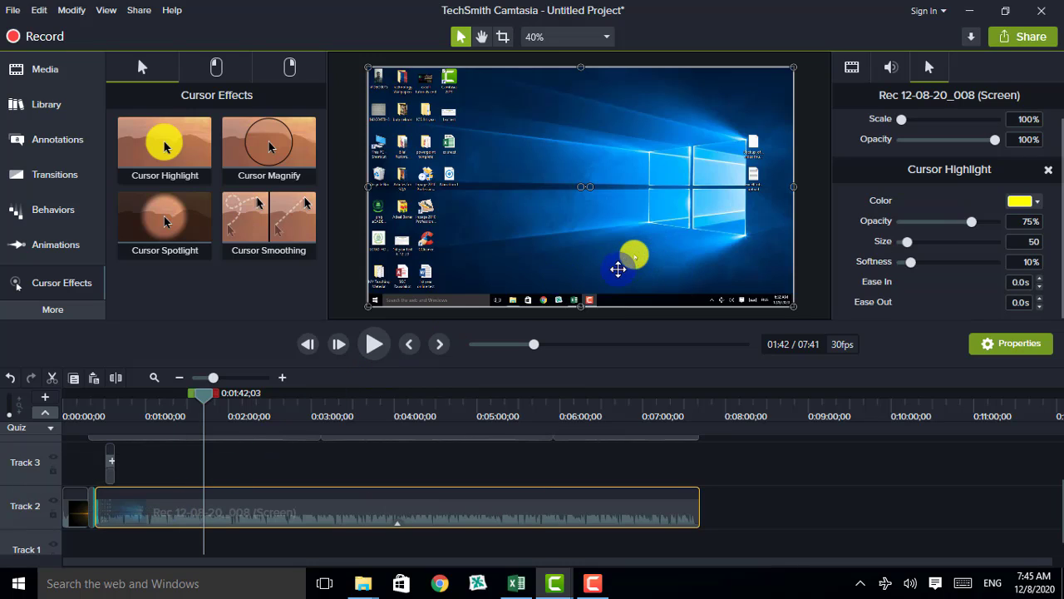
- Play a short part of the recording to check the cursor highlight, and move the playhead to about 3:37
click(373, 344)
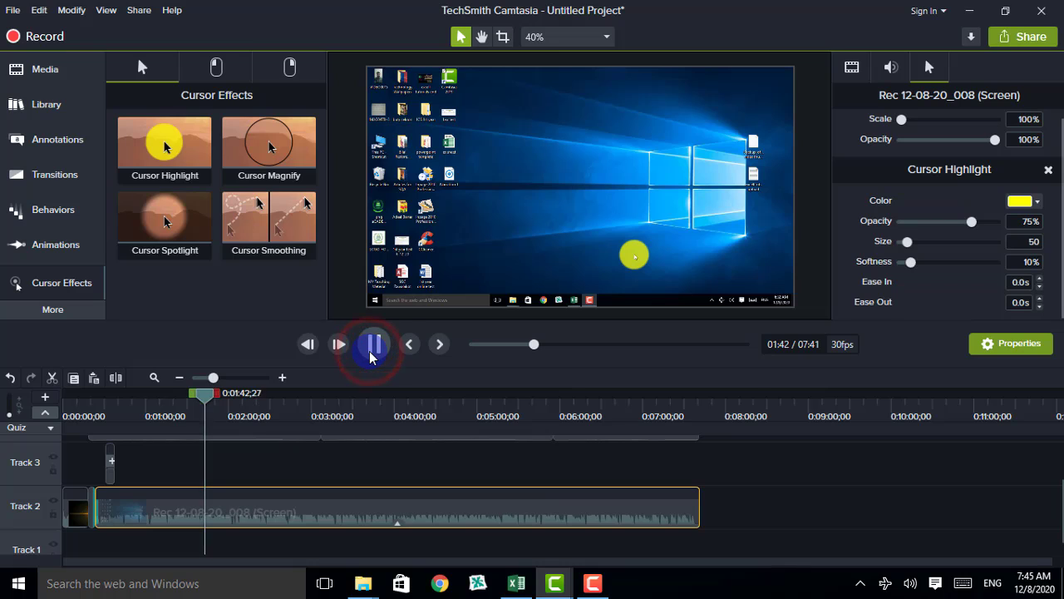
click(214, 395)
drag(213, 399, 361, 402)
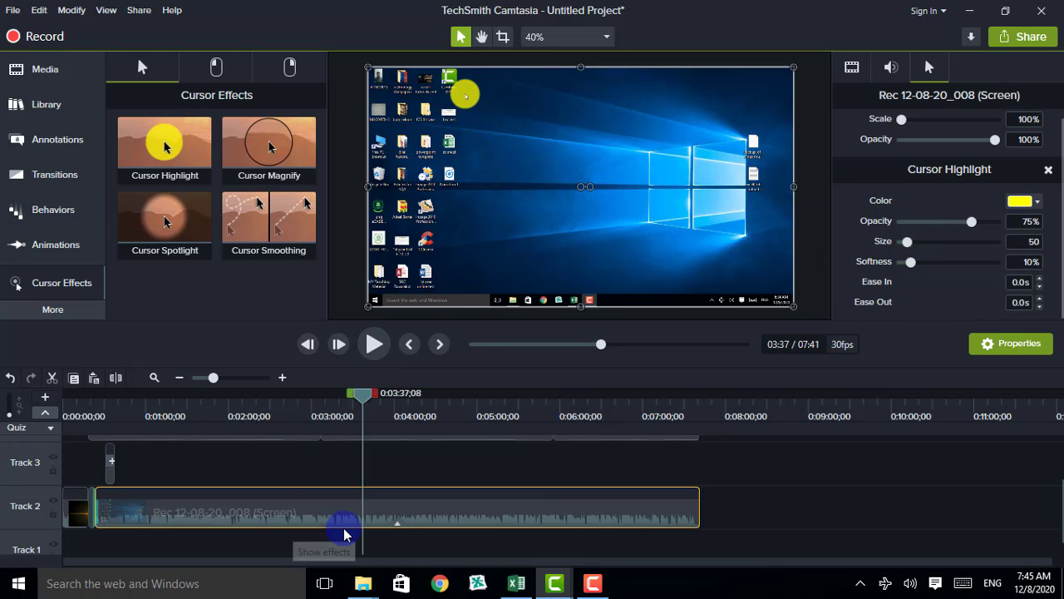
- Set the Cursor Highlight's opacity to 22%, its size to 27 and its softness to 0%
click(972, 223)
drag(971, 225, 952, 226)
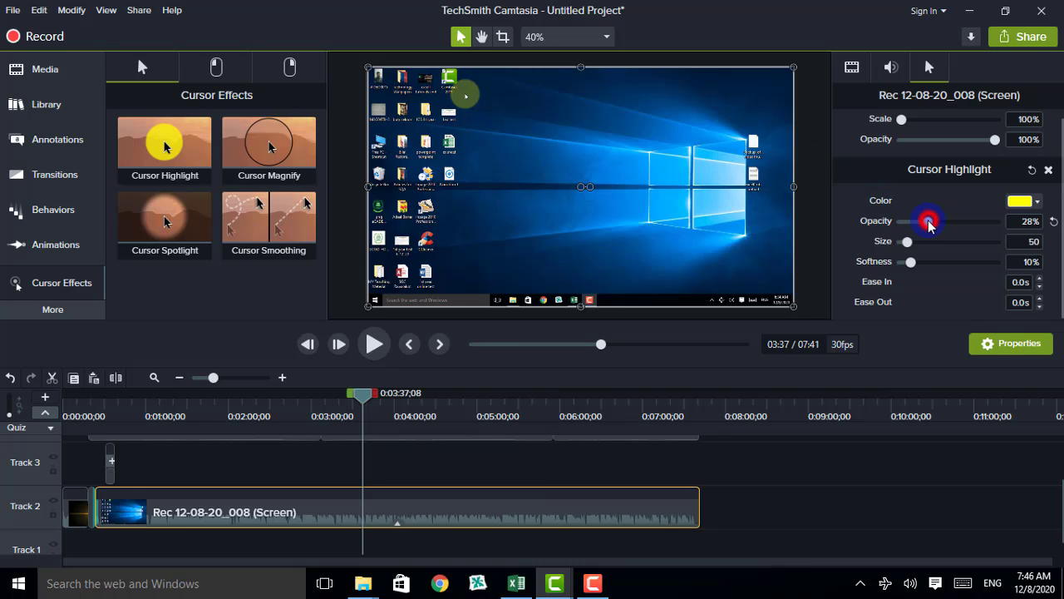
drag(929, 223, 1029, 247)
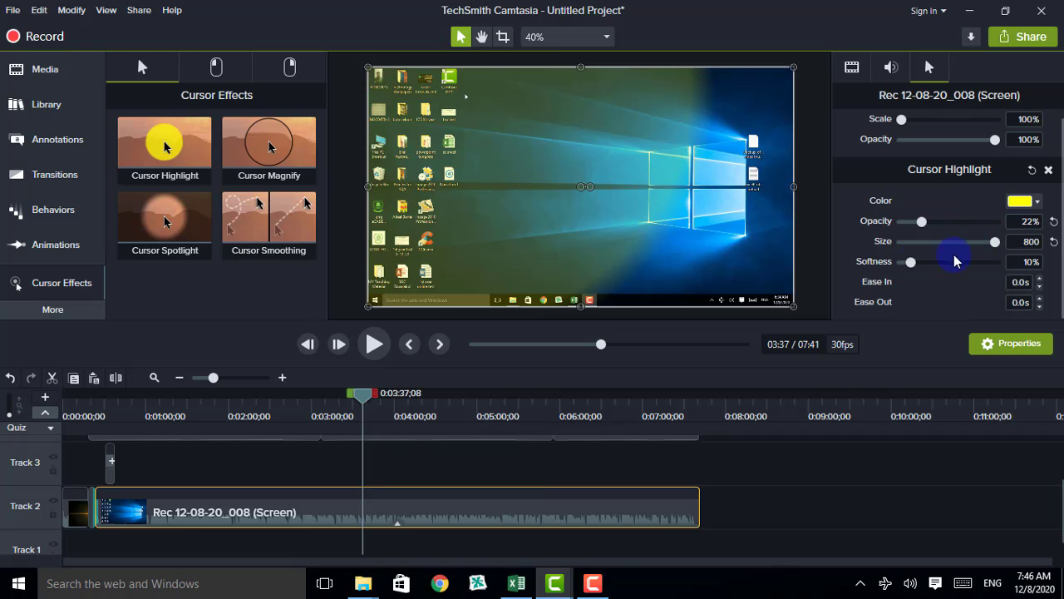
drag(913, 264, 898, 267)
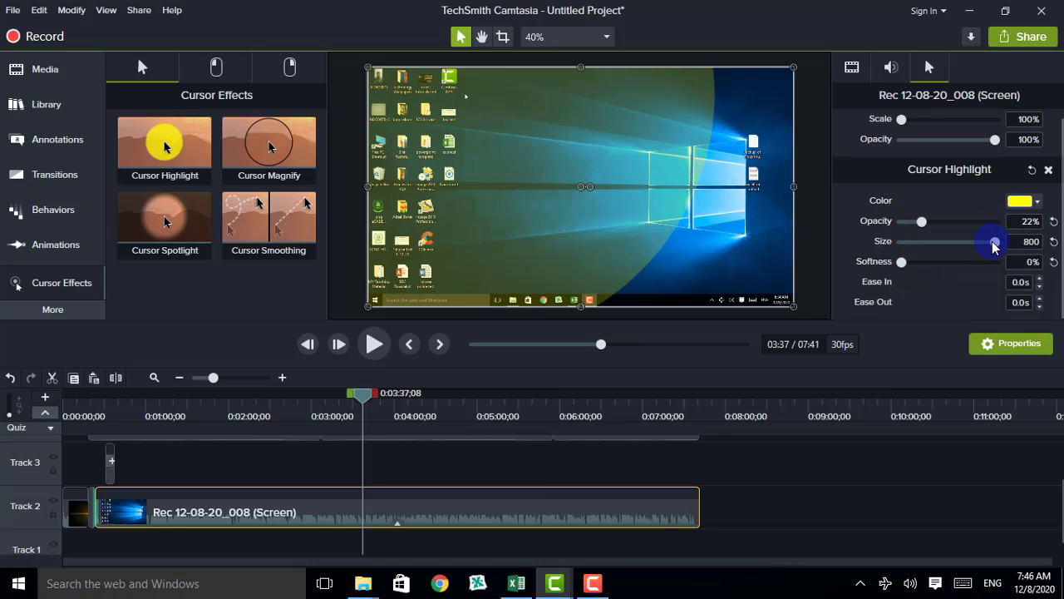
drag(995, 247, 903, 255)
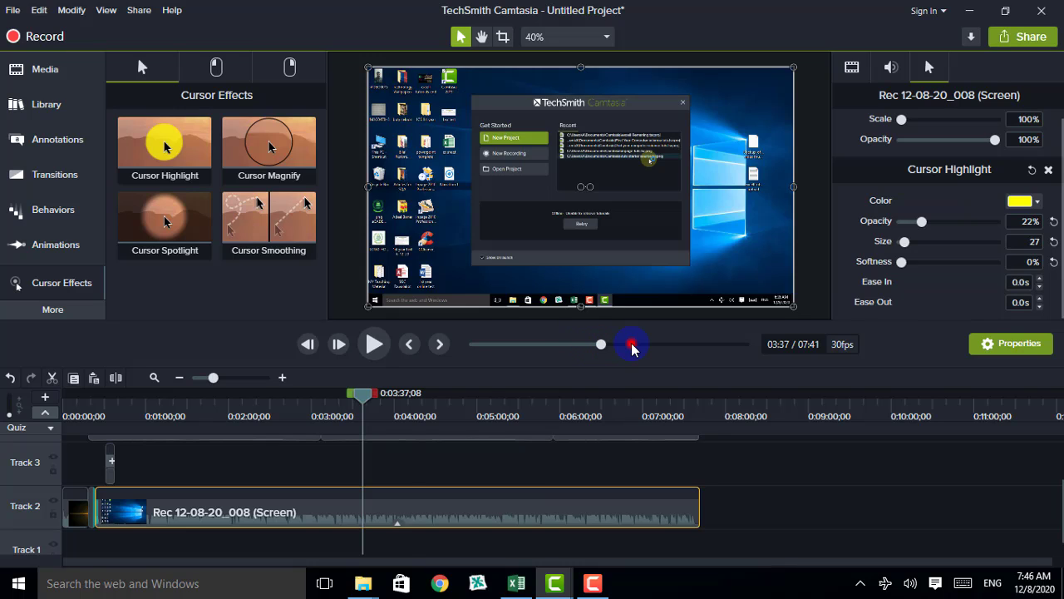
- Check the highlight at several points up to about 6:17 and set its color to green (#00FF12)
drag(632, 341, 646, 343)
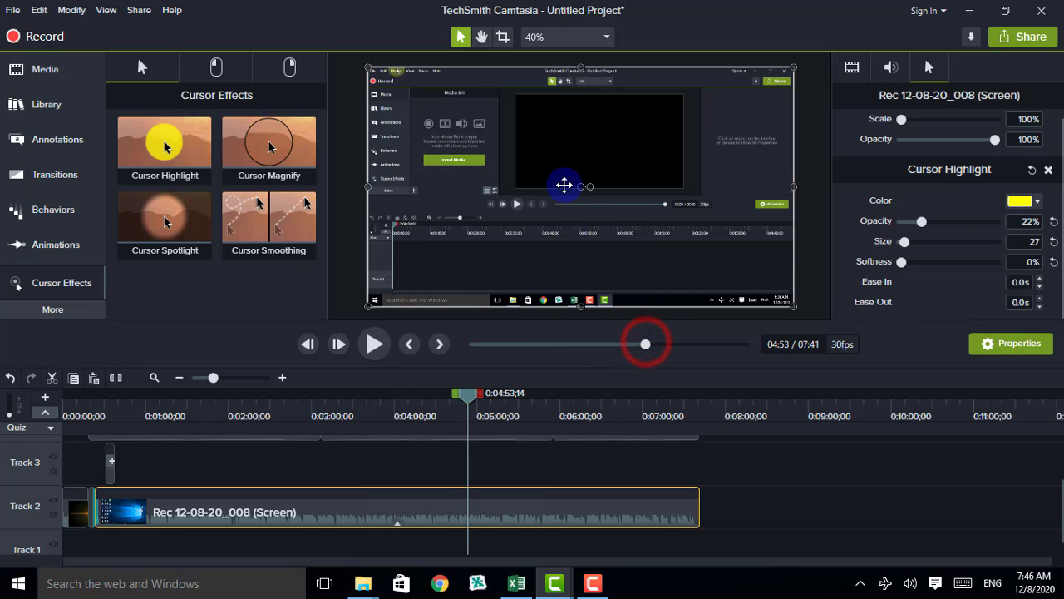
click(672, 343)
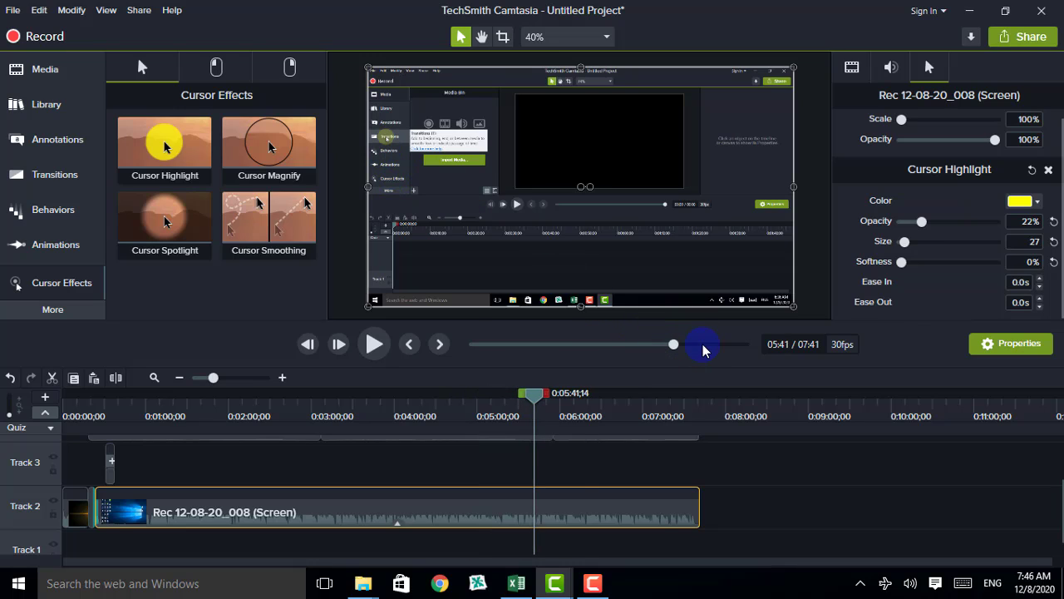
click(695, 344)
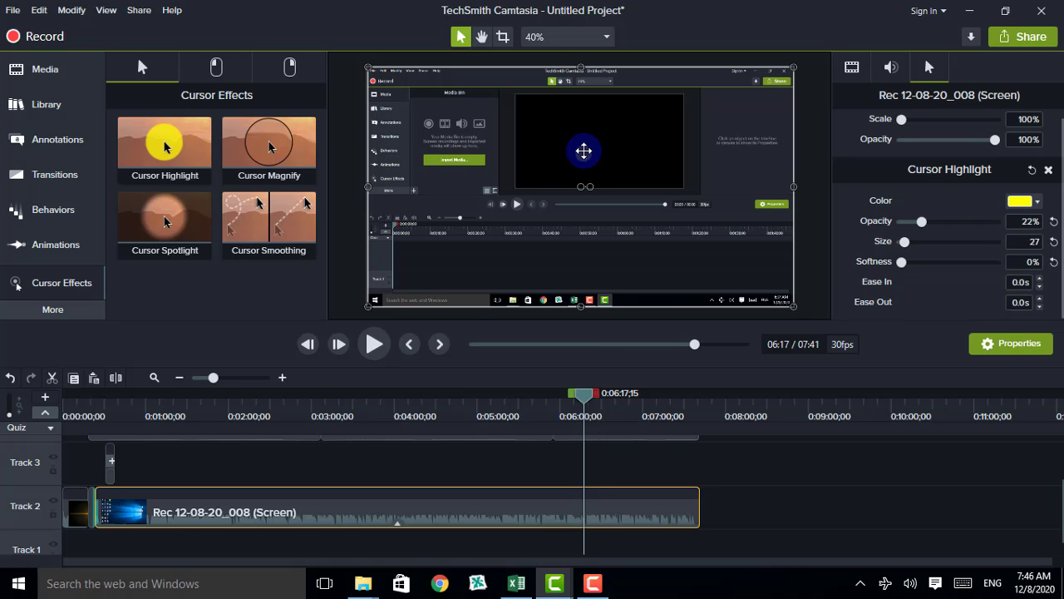
click(1040, 203)
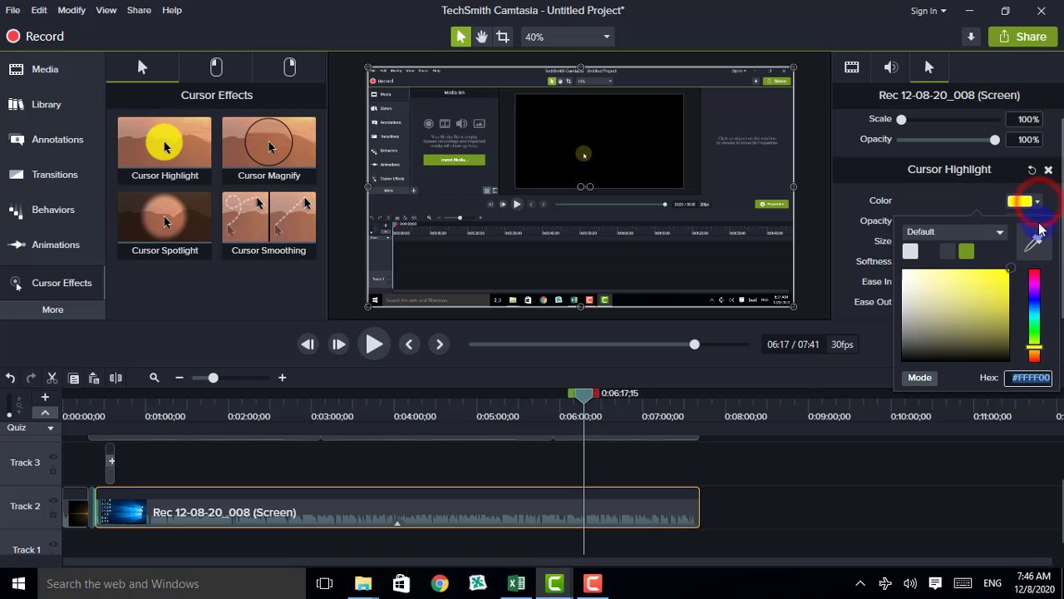
click(1034, 297)
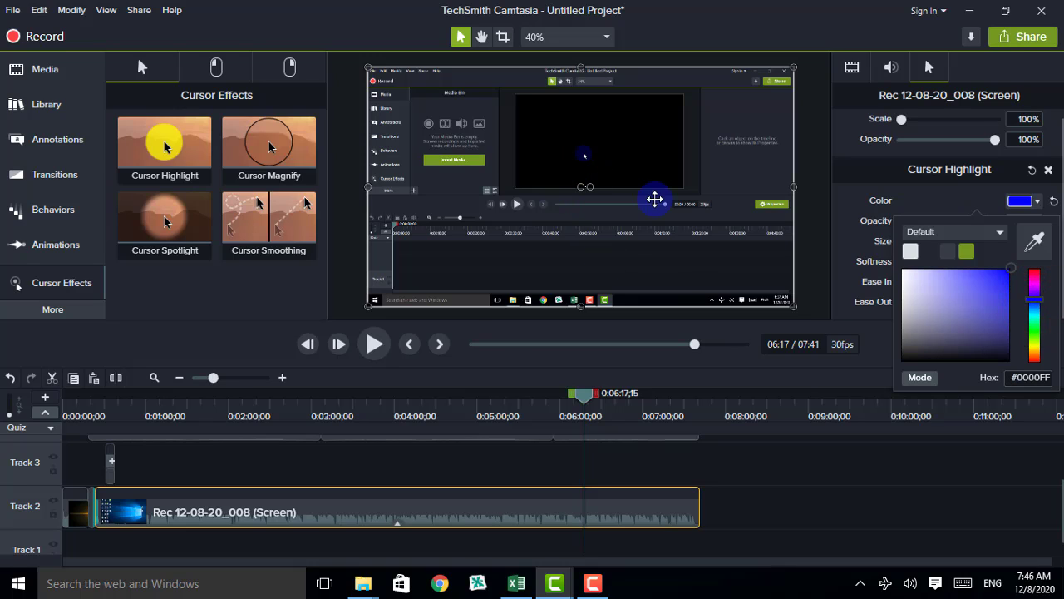
click(1033, 332)
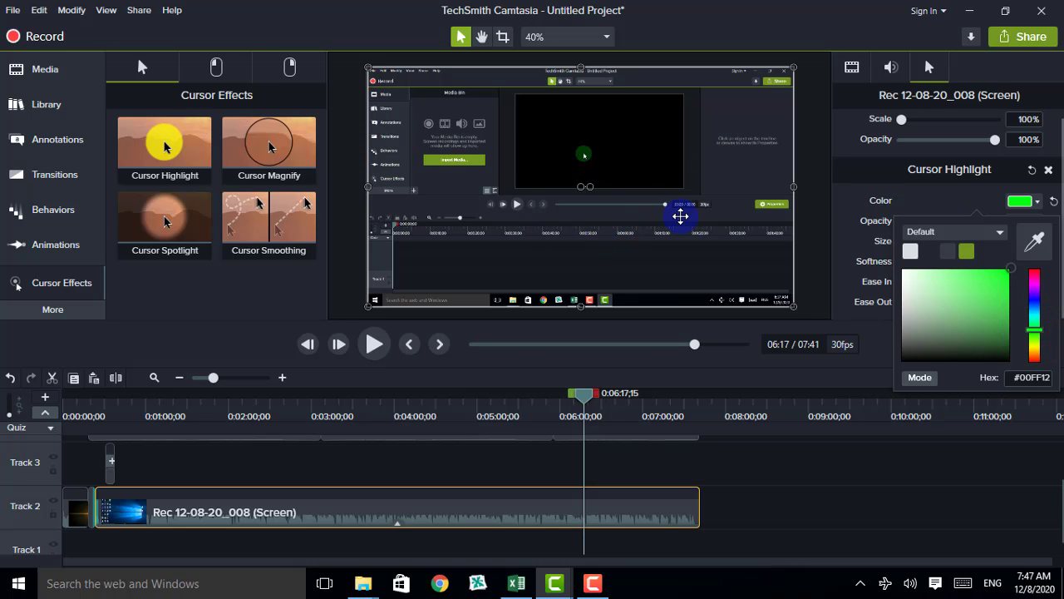
- Apply the Left Click Rings and Right Click Rings cursor effects to the screen recording on Track 2
click(220, 68)
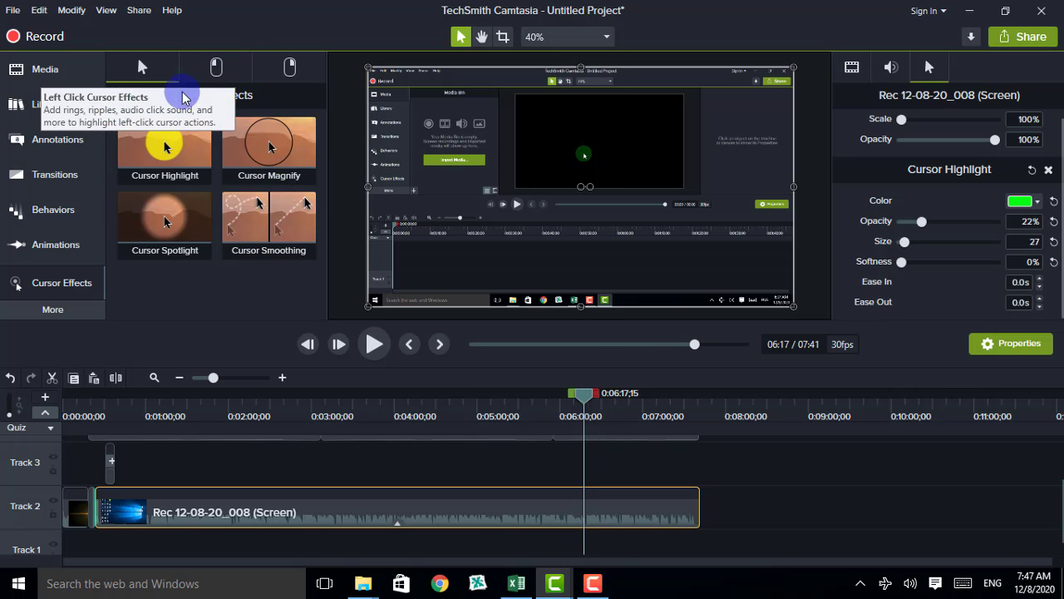
click(225, 68)
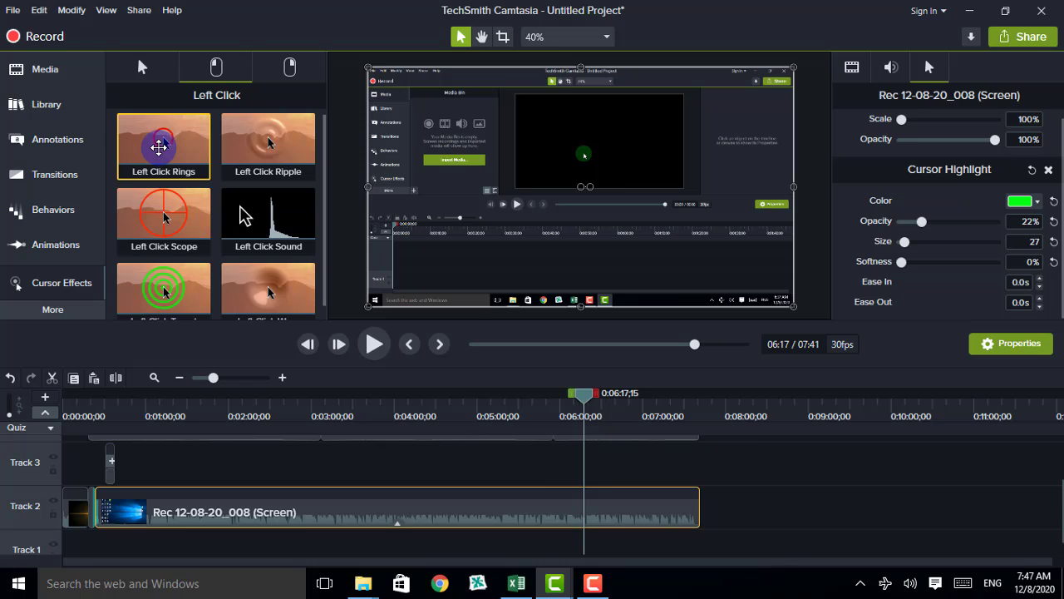
drag(158, 147, 330, 522)
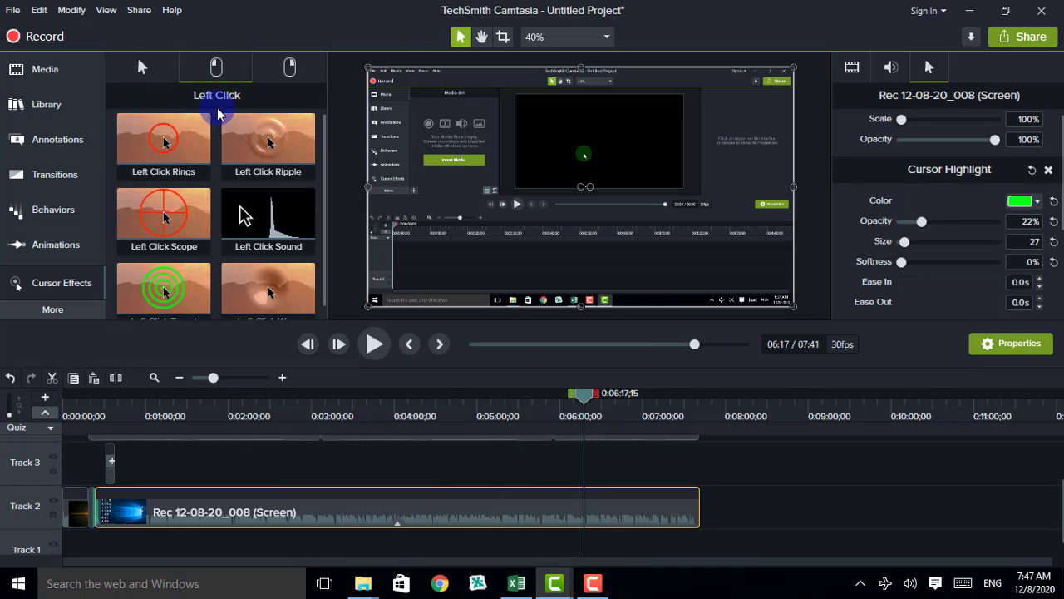
click(292, 67)
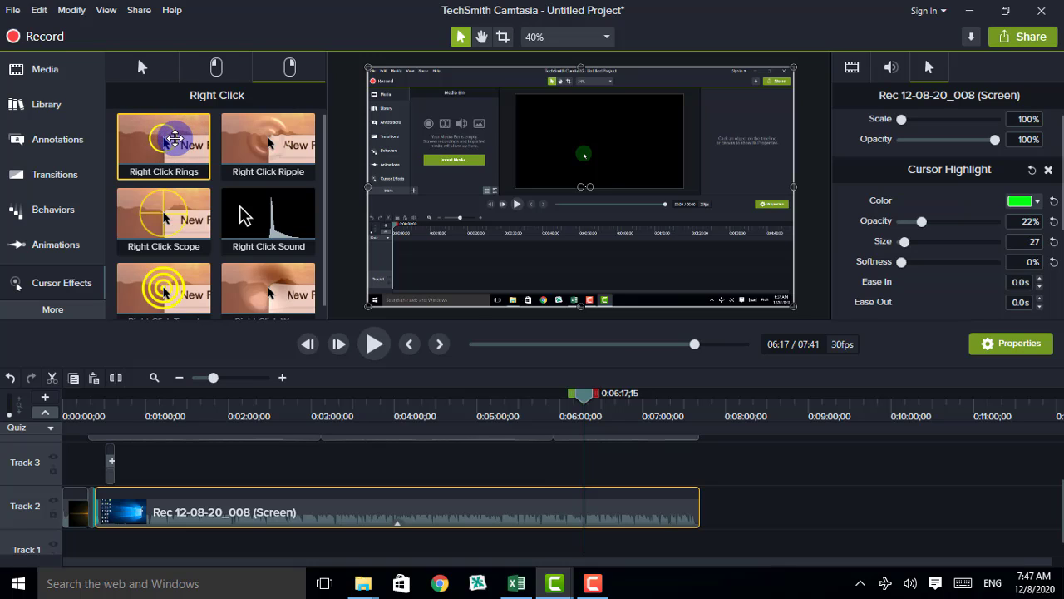
drag(182, 136, 255, 507)
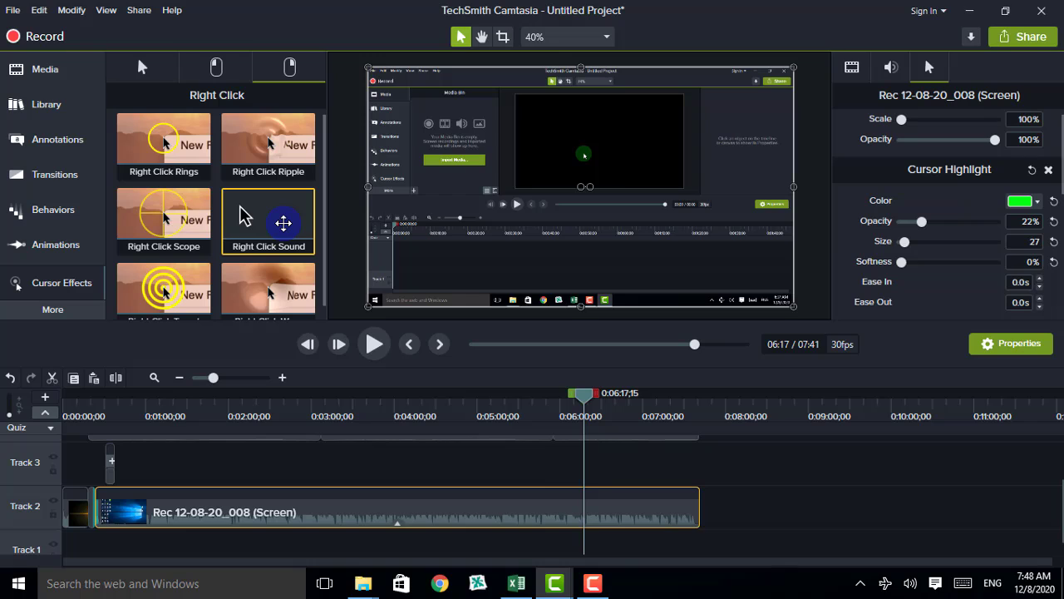
- Apply the Left Click Sound and Right Click Sound cursor effects to the screen recording on Track 2
click(216, 68)
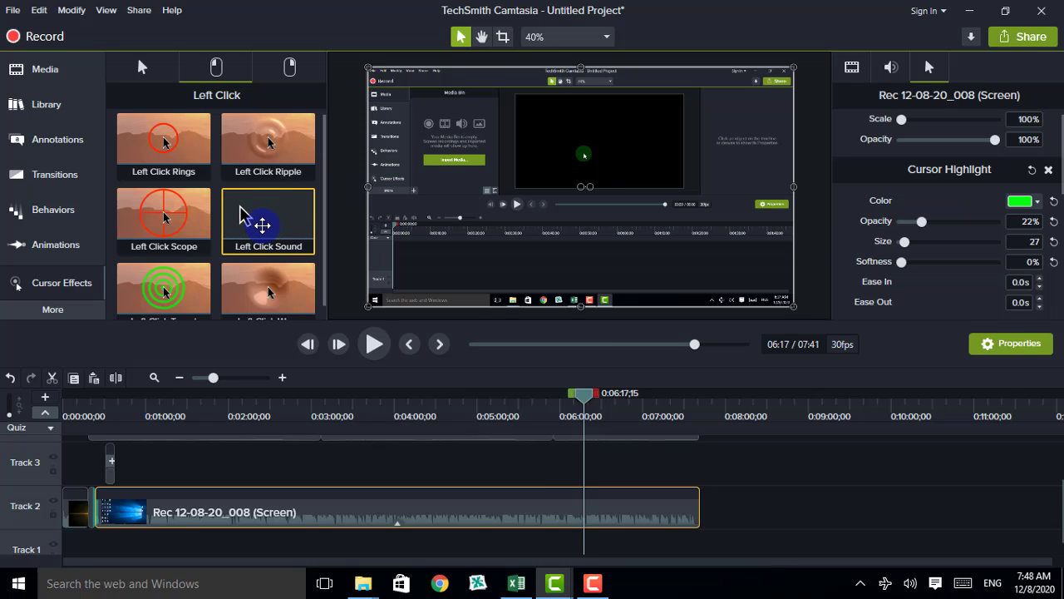
drag(251, 284, 218, 512)
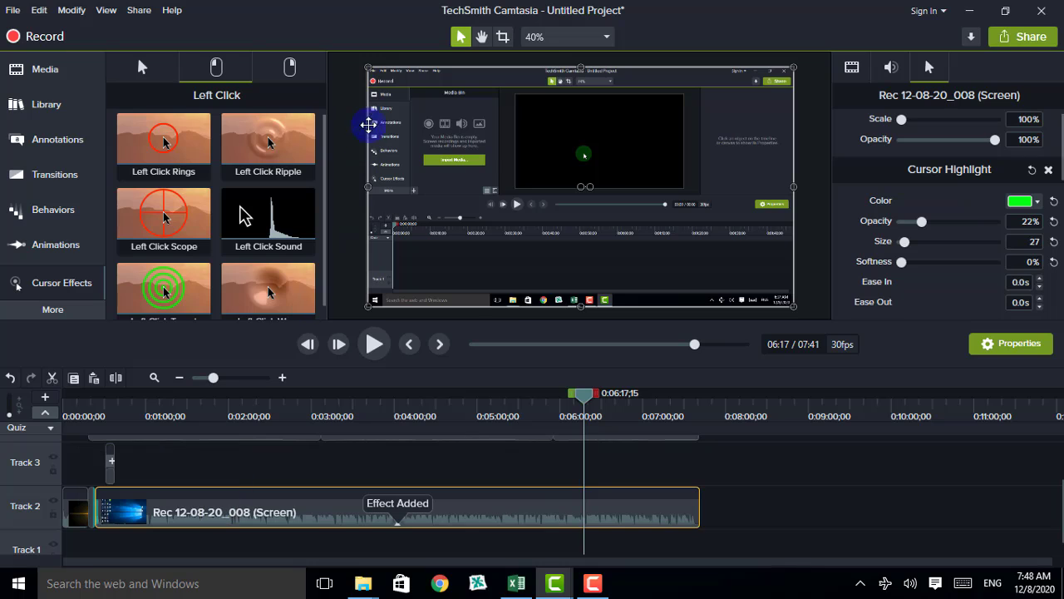
click(298, 65)
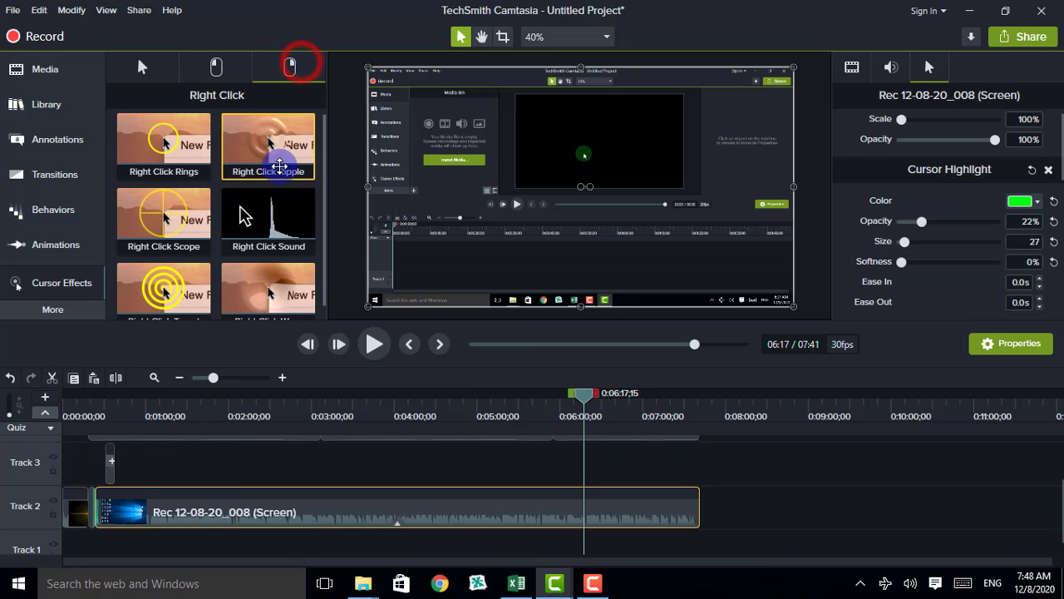
drag(278, 205, 276, 507)
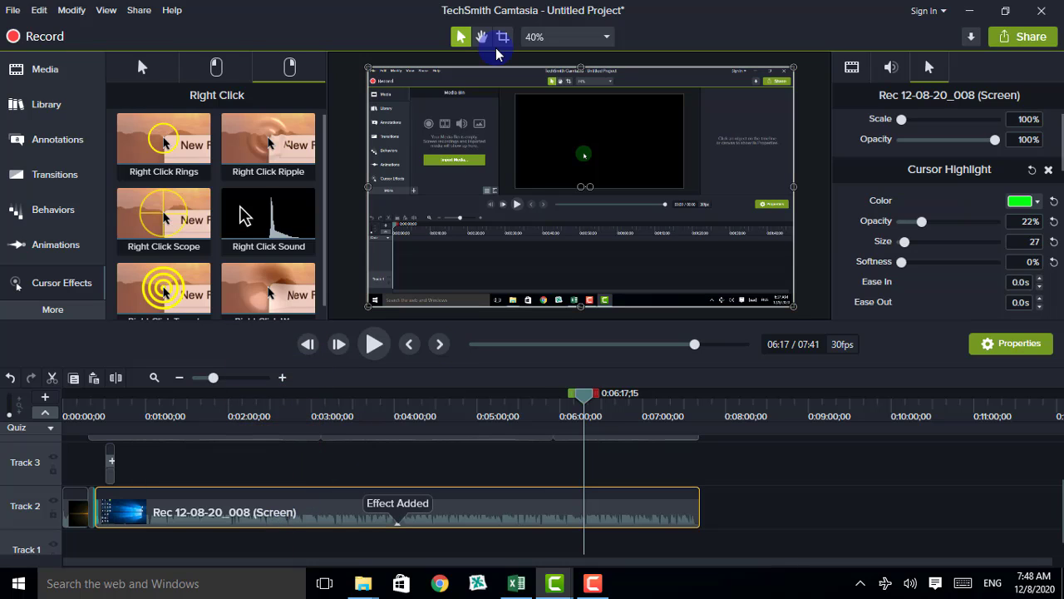
- Play the recording from about 3:42 to 3:55 to check the click rings and click sounds
drag(582, 406, 381, 359)
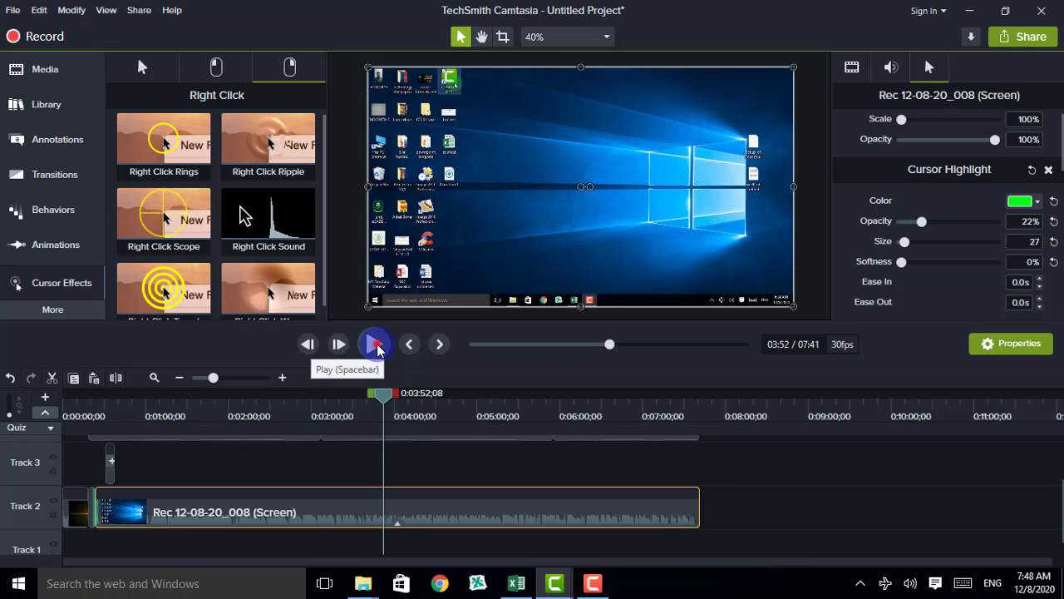
click(375, 344)
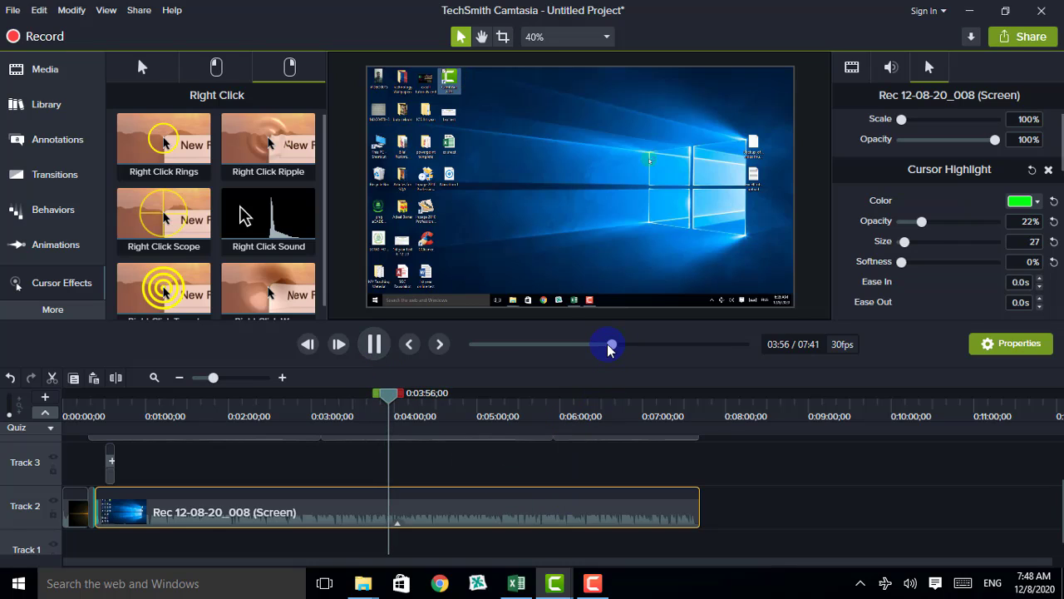
drag(608, 344, 606, 345)
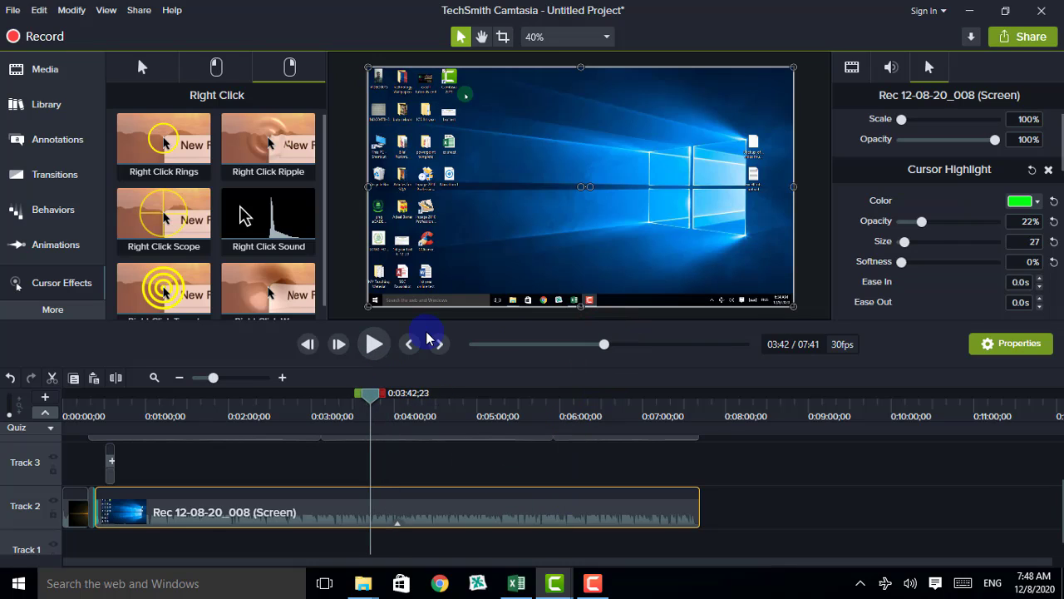
click(375, 345)
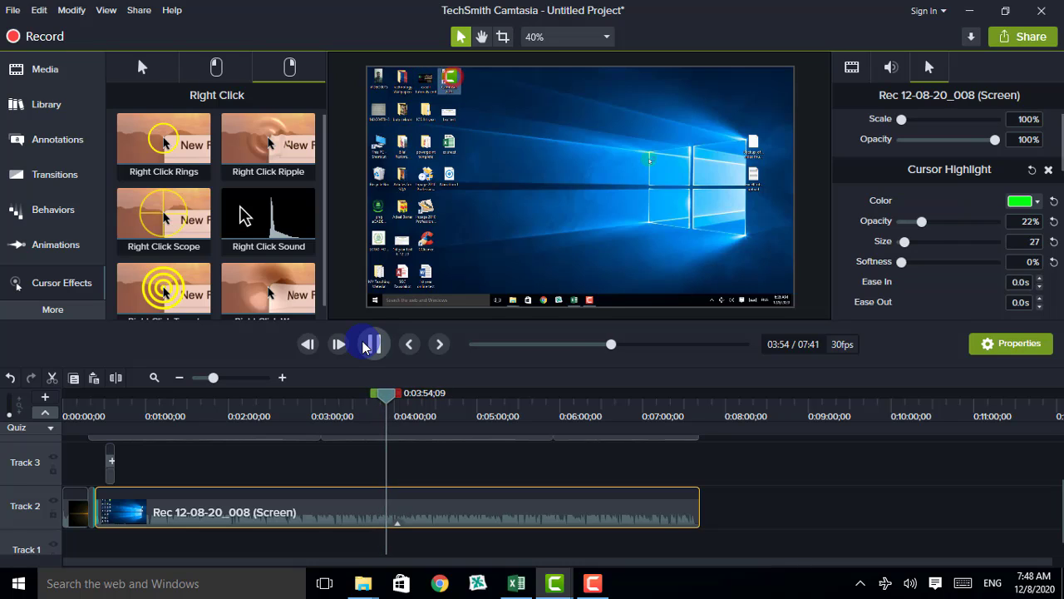
click(370, 345)
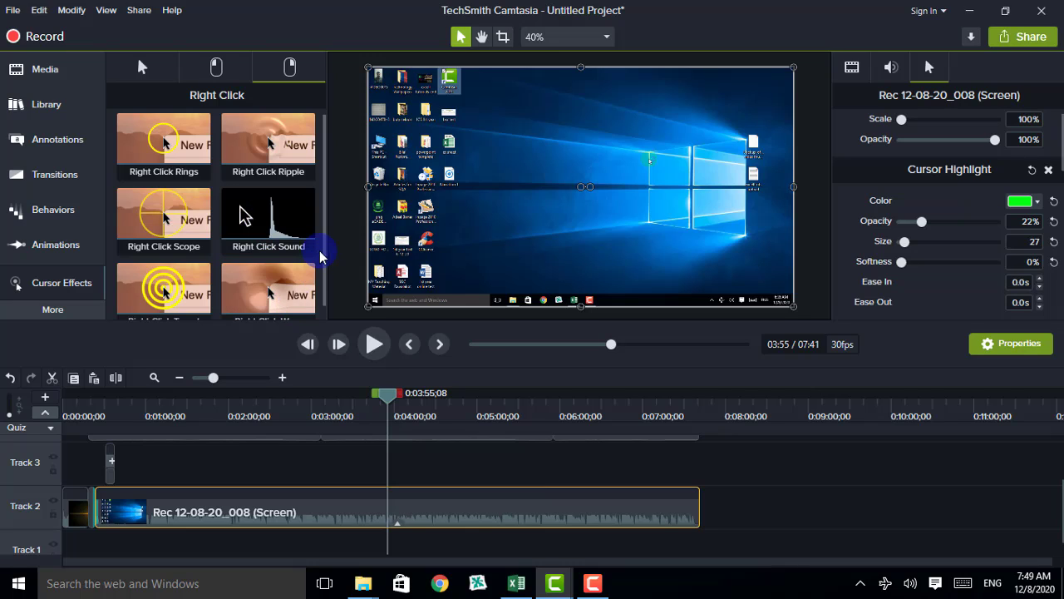
drag(324, 231, 320, 268)
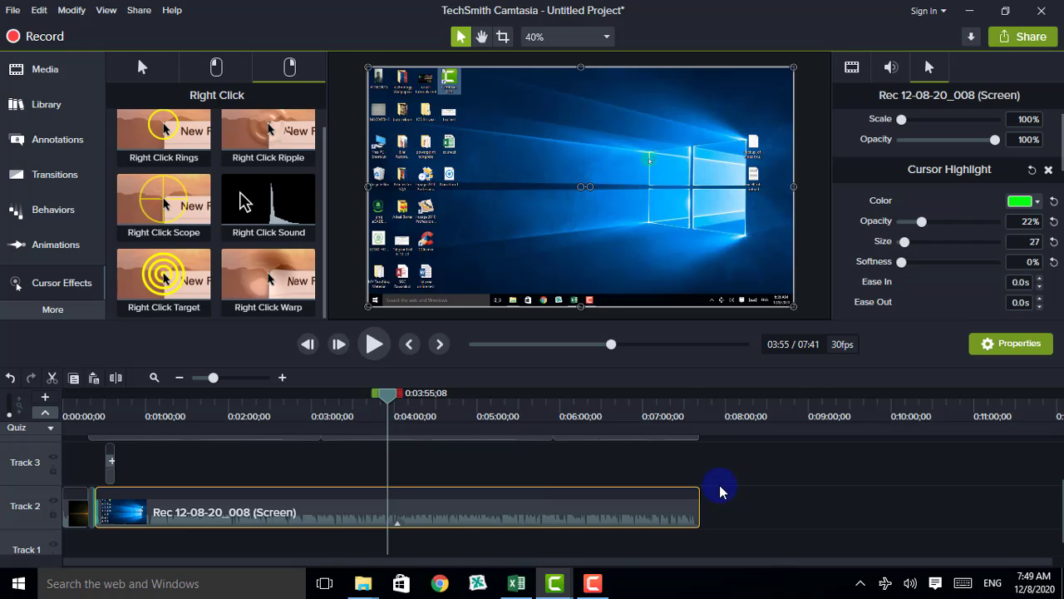
click(591, 585)
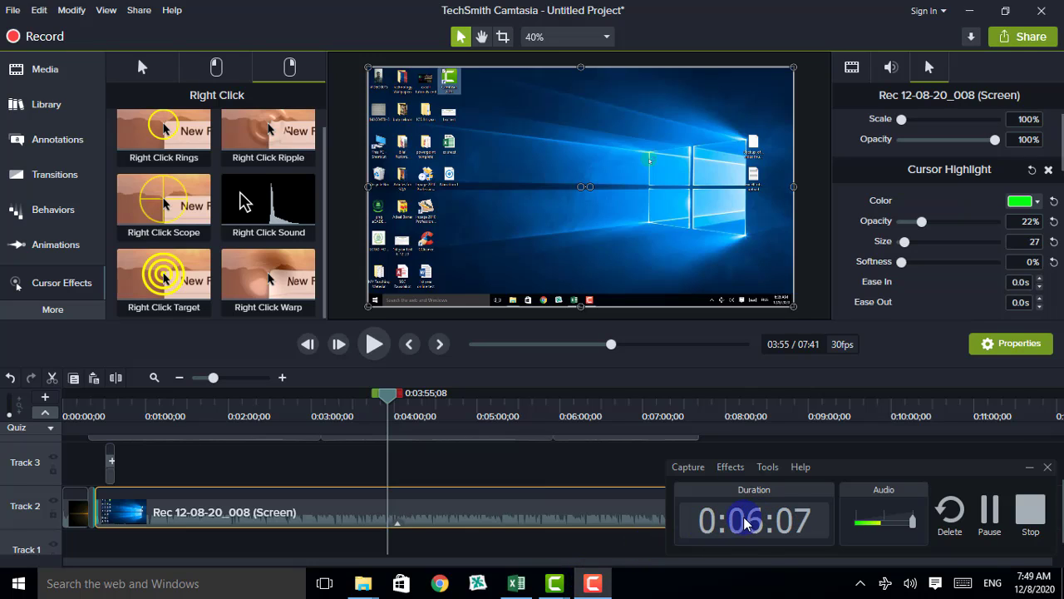
click(1024, 466)
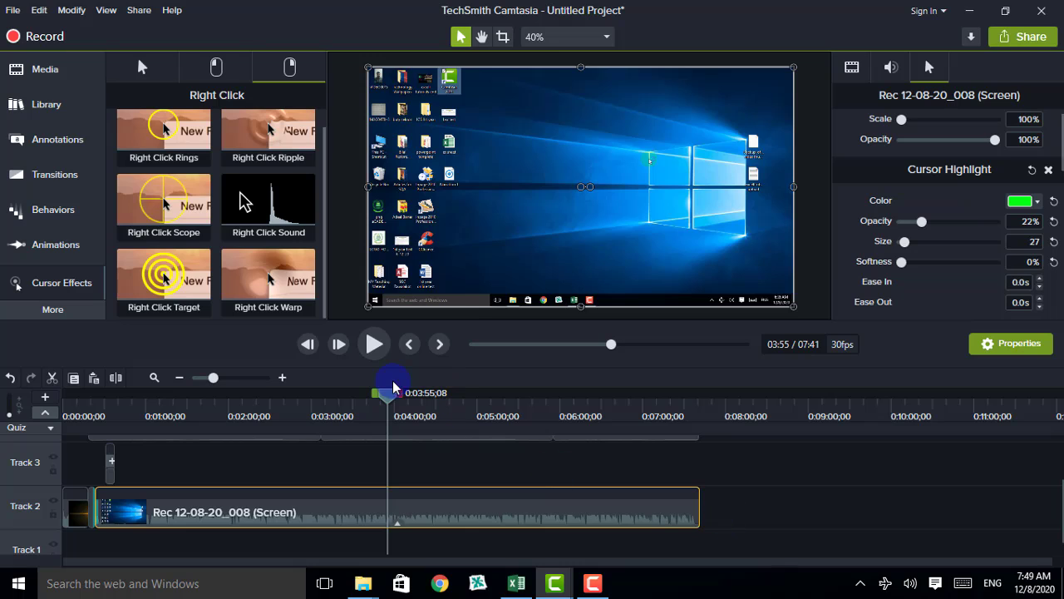
- Play the last seconds of the screen recording from about 7:24 and again from about 7:37 to check how it ends
drag(396, 403, 680, 451)
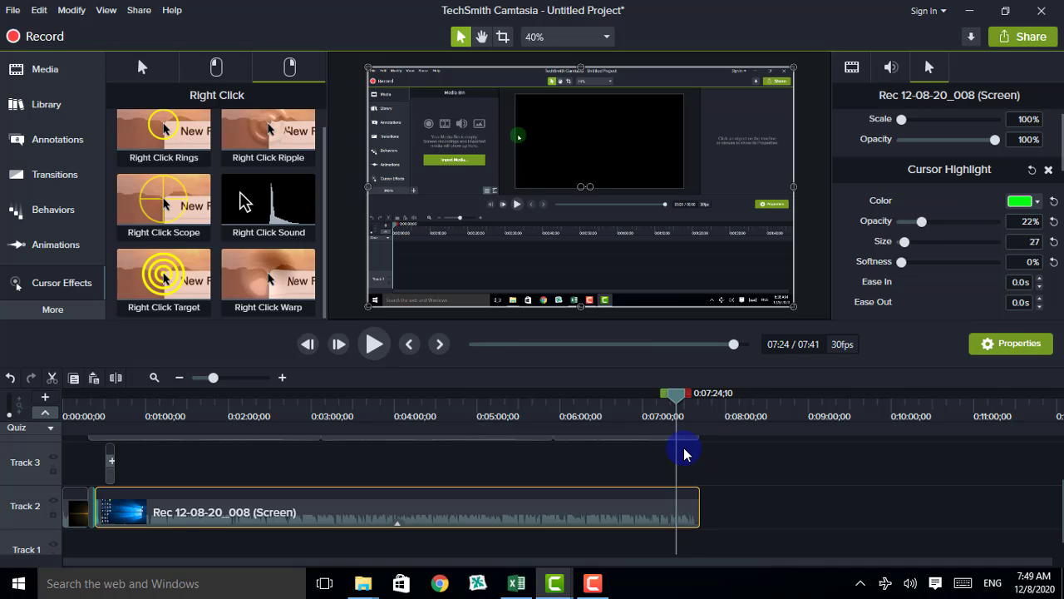
click(376, 346)
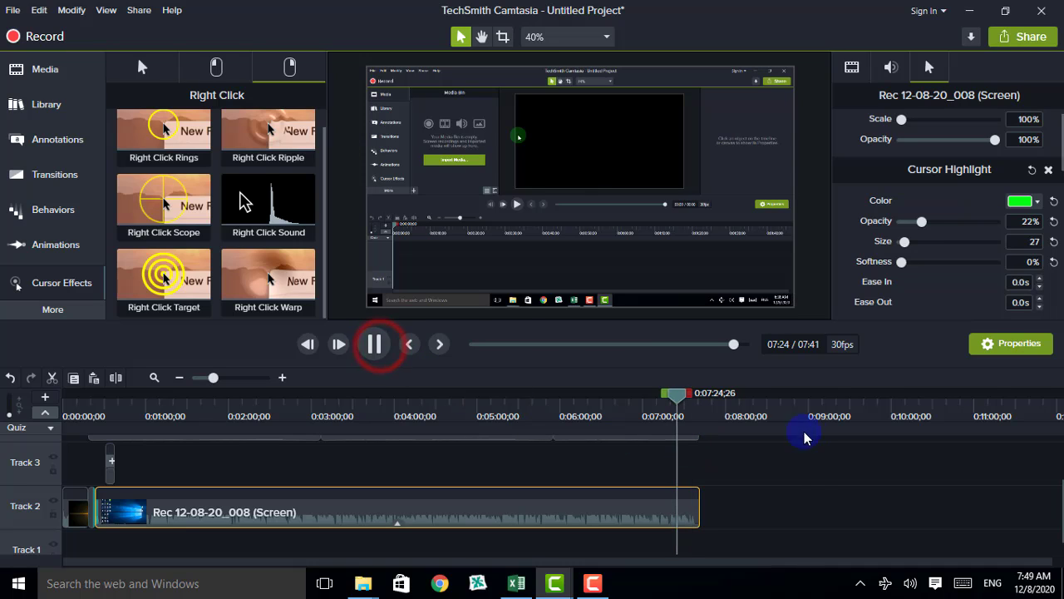
click(680, 404)
drag(680, 404, 692, 402)
click(376, 346)
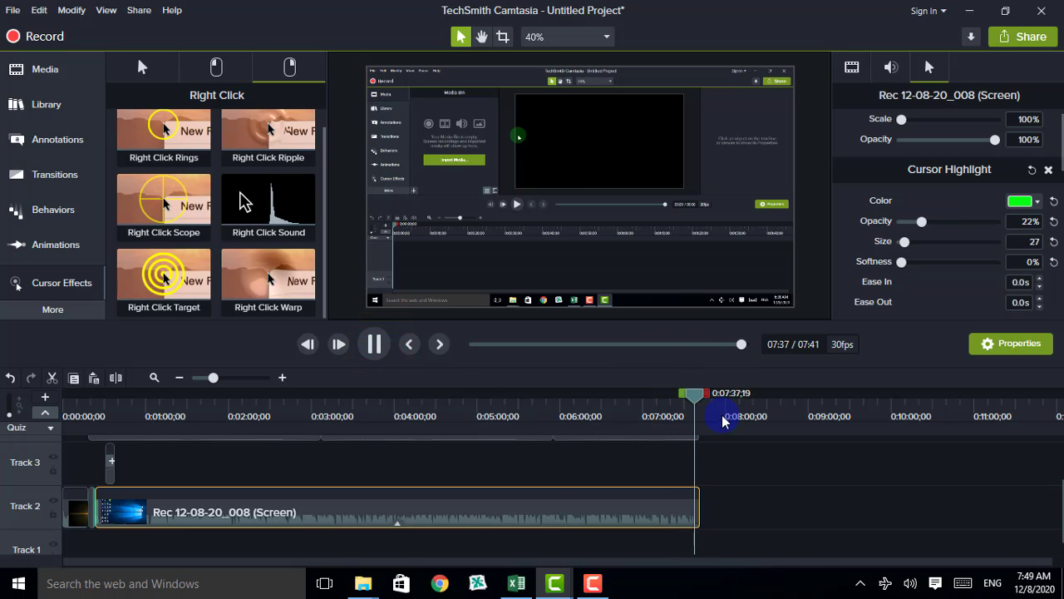
click(699, 402)
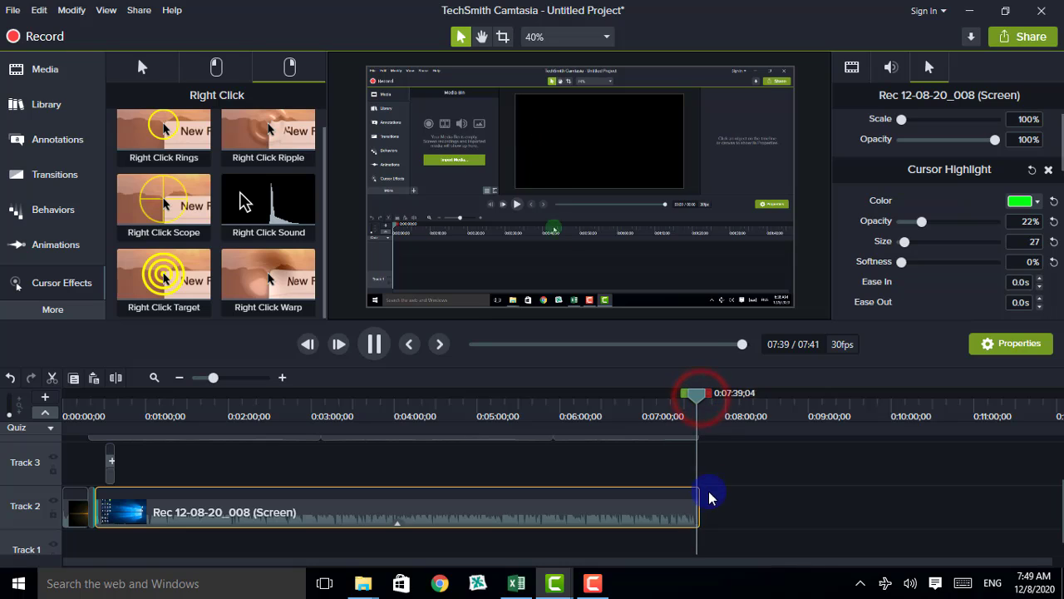
click(374, 344)
- Trim the end of the screen recording on Track 2 to 0:07:37;29 and return the playhead to about 7:31
drag(700, 401, 696, 392)
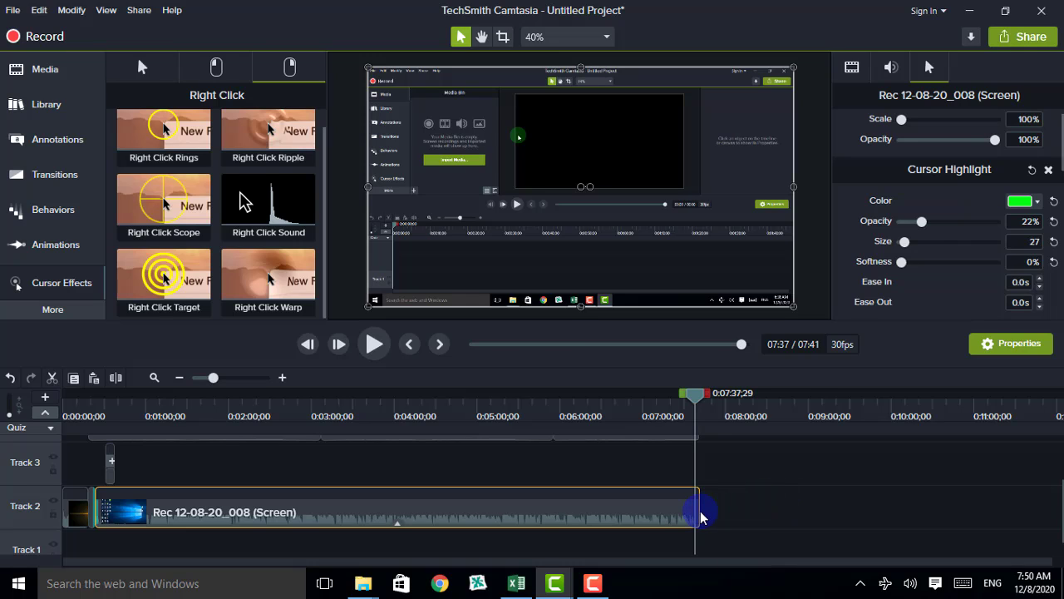
drag(698, 512, 691, 509)
click(688, 404)
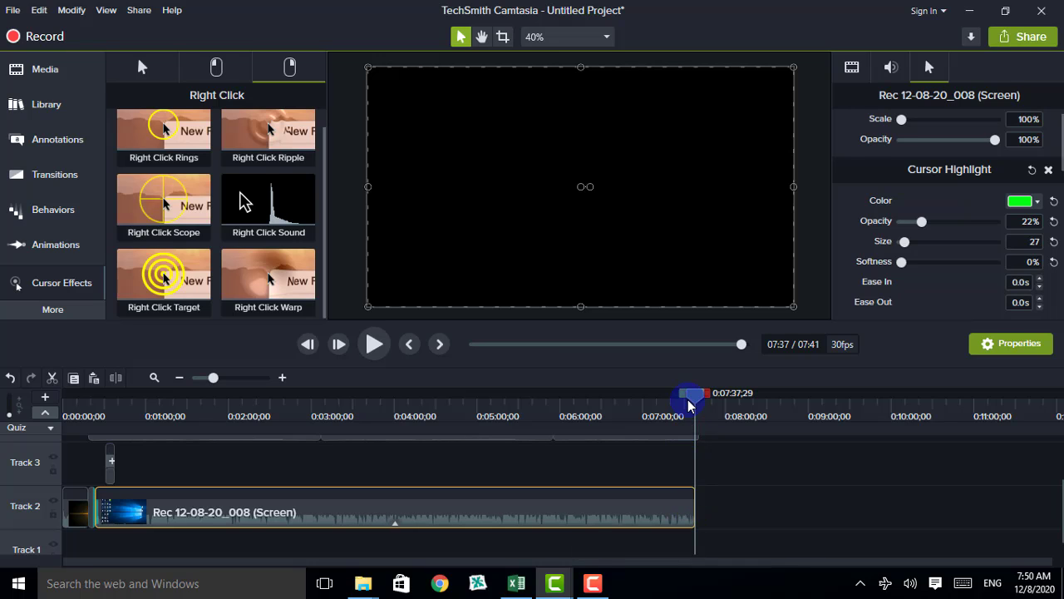
mouse_move(693, 399)
mouse_down()
mouse_move(684, 391)
mouse_move(696, 416)
mouse_move(686, 413)
mouse_up()
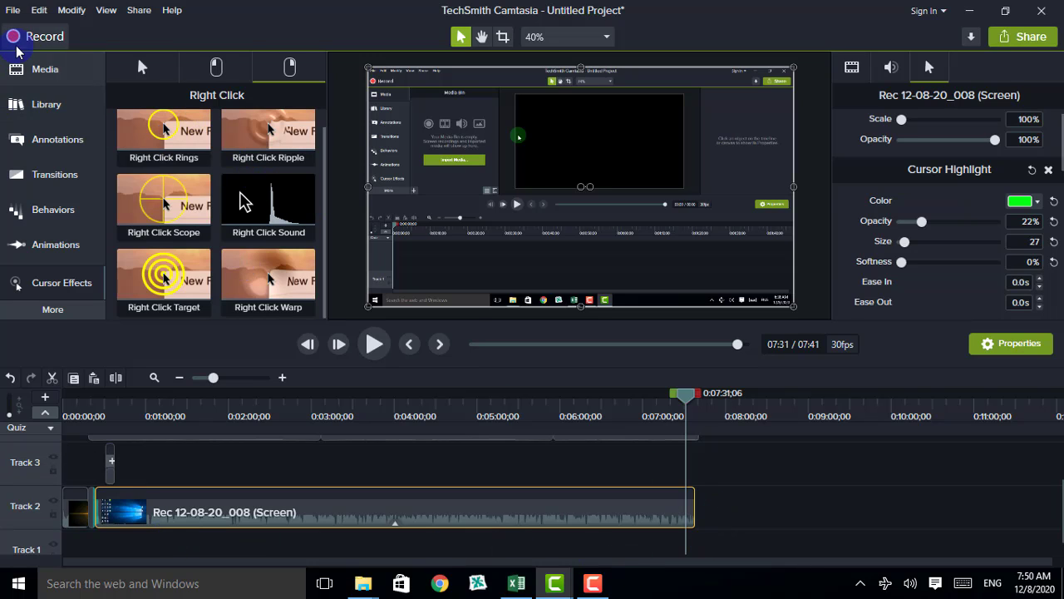
- Import the small ender 2 video from Documents > Camtasia > small ender 2 and place it directly after the screen recording on Track 2
click(33, 79)
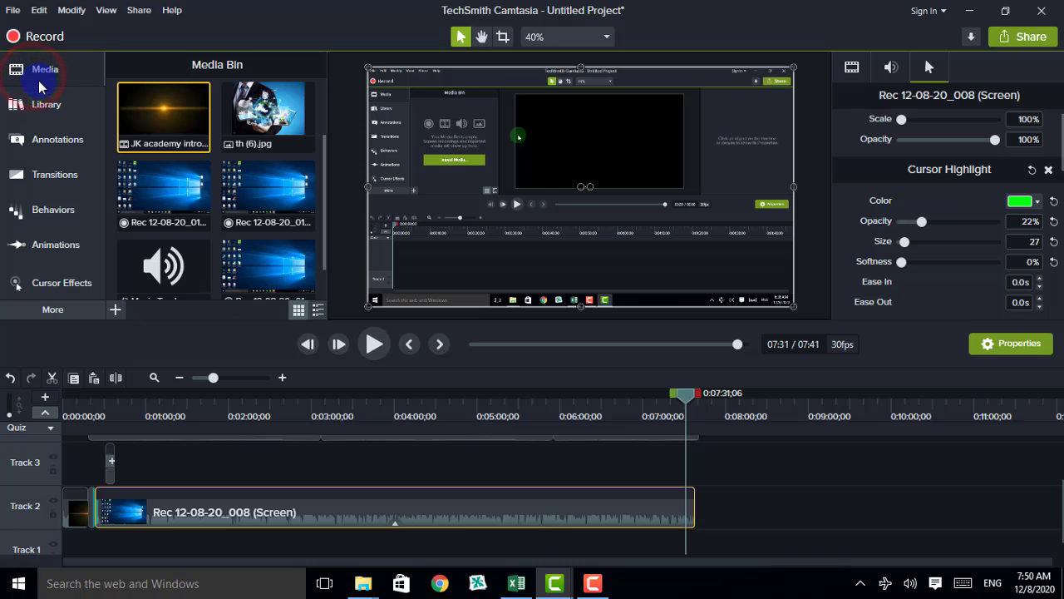
click(116, 308)
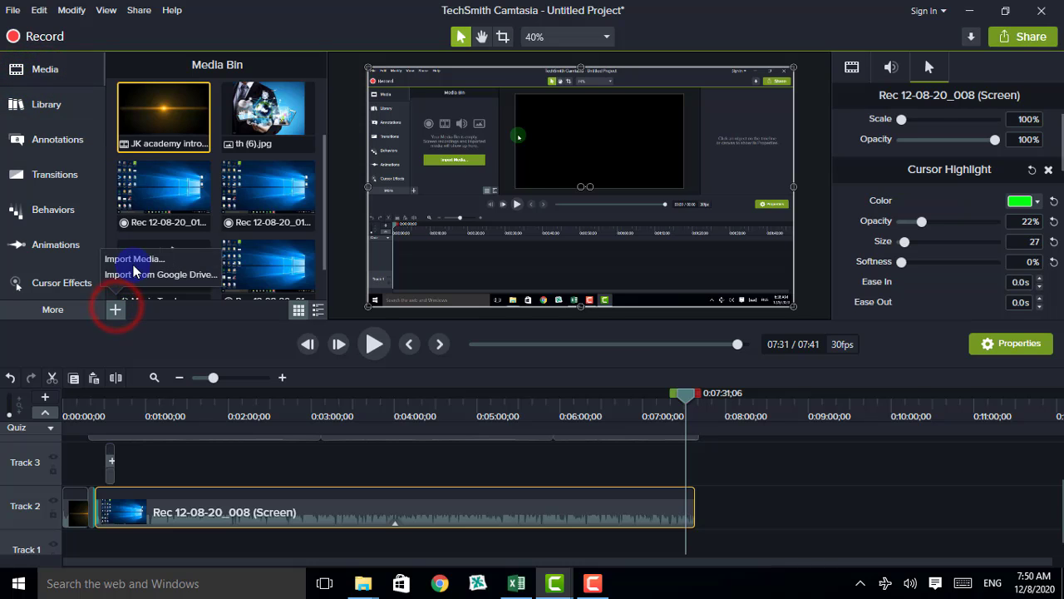
click(133, 261)
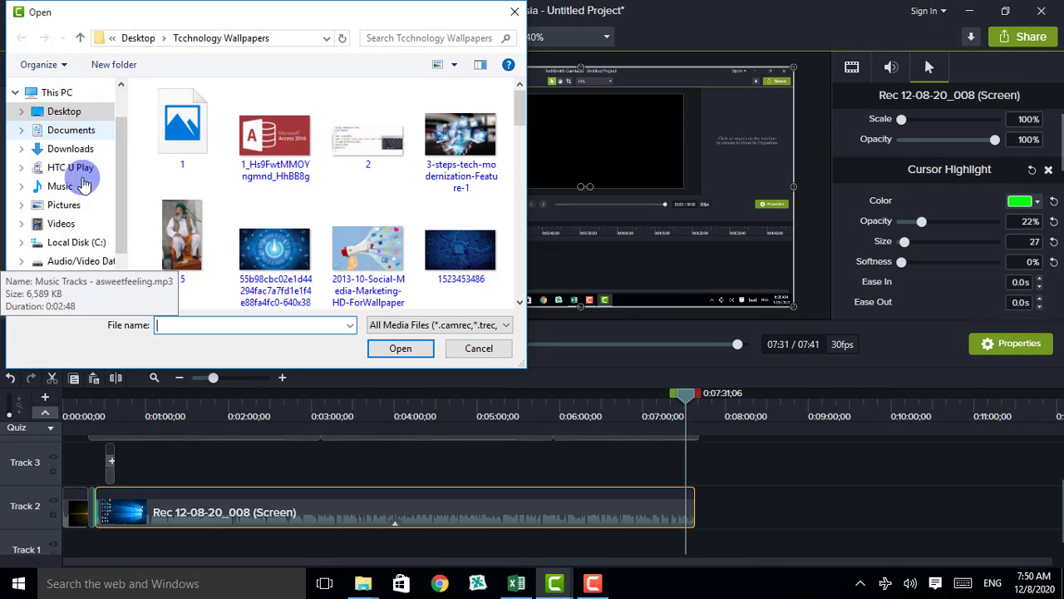
drag(122, 152, 126, 116)
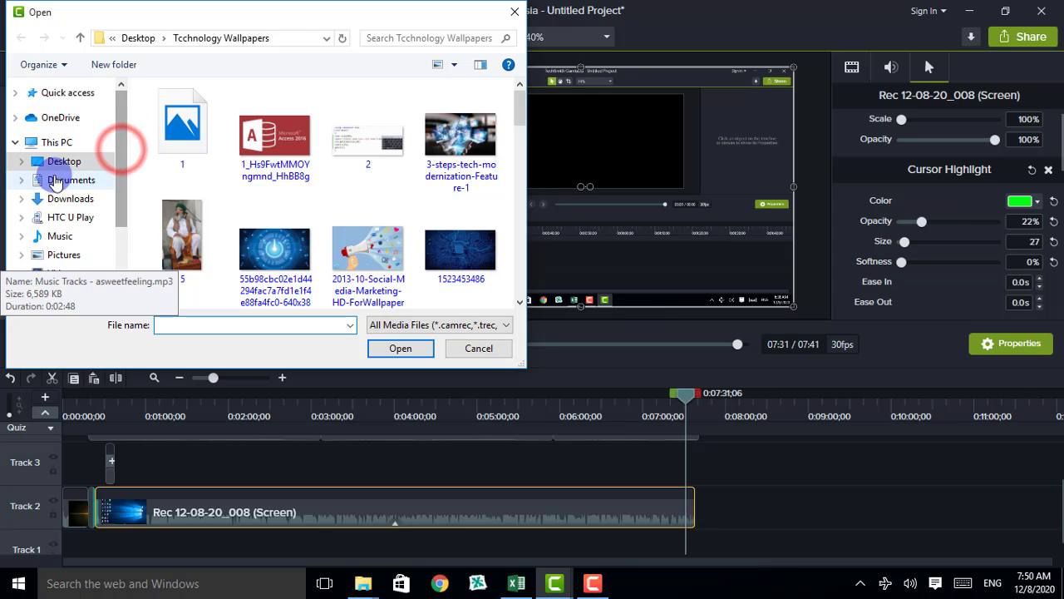
click(50, 181)
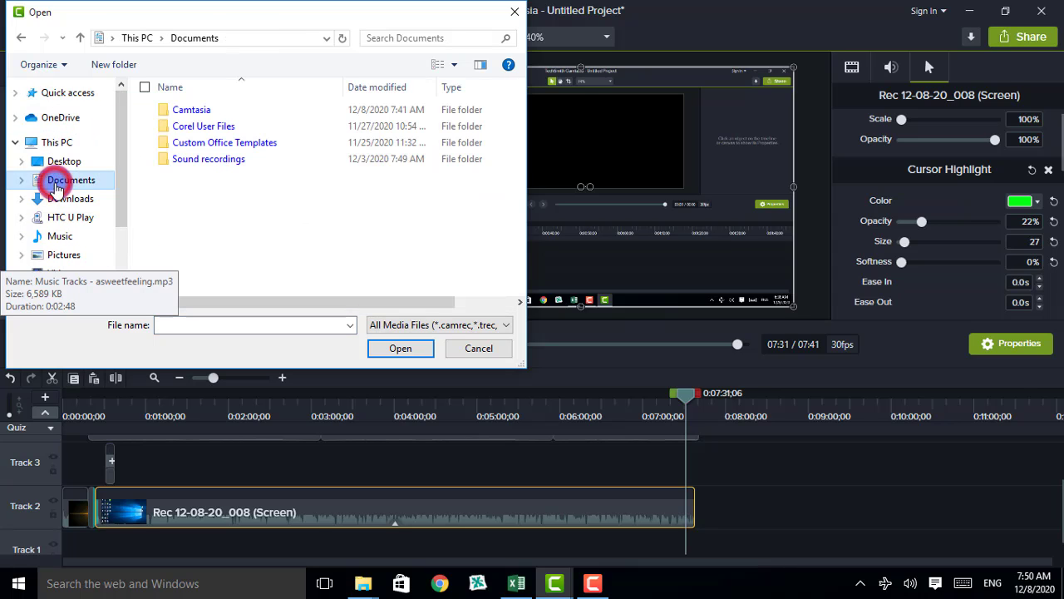
double_click(176, 110)
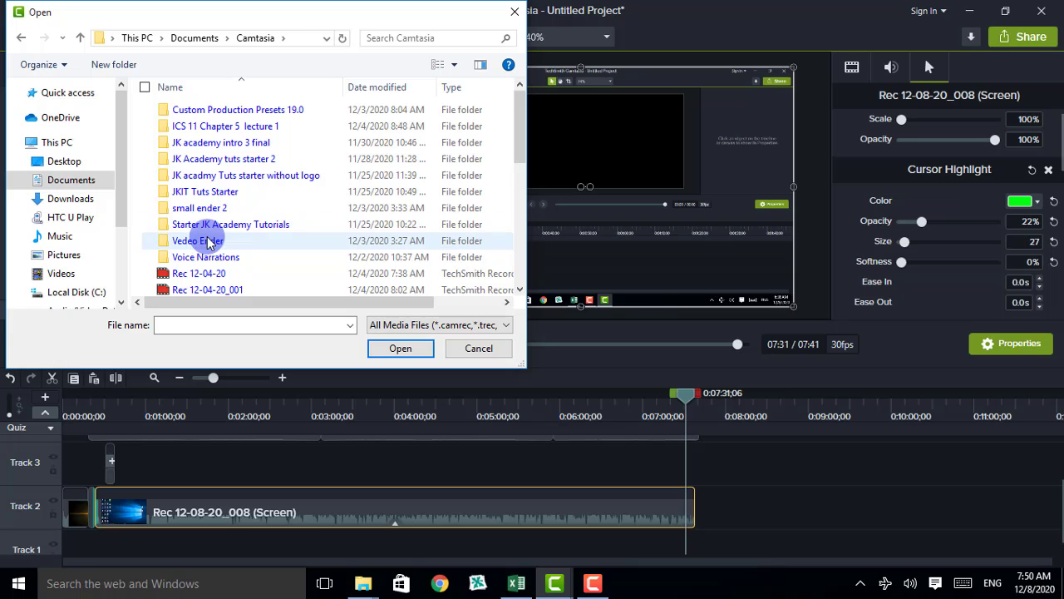
click(197, 210)
double_click(198, 210)
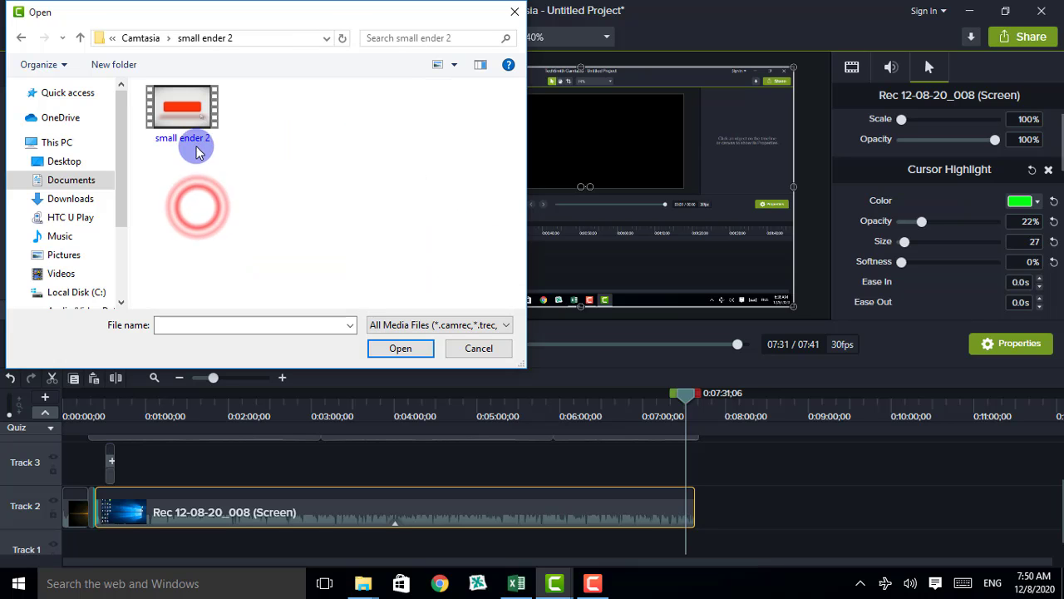
click(187, 133)
click(387, 353)
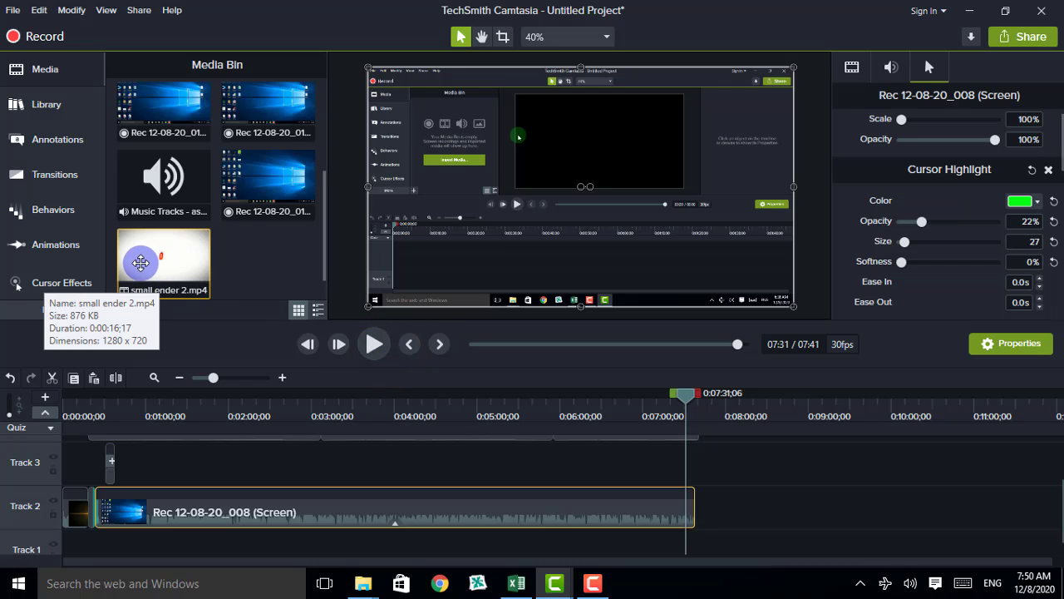
drag(187, 260, 682, 507)
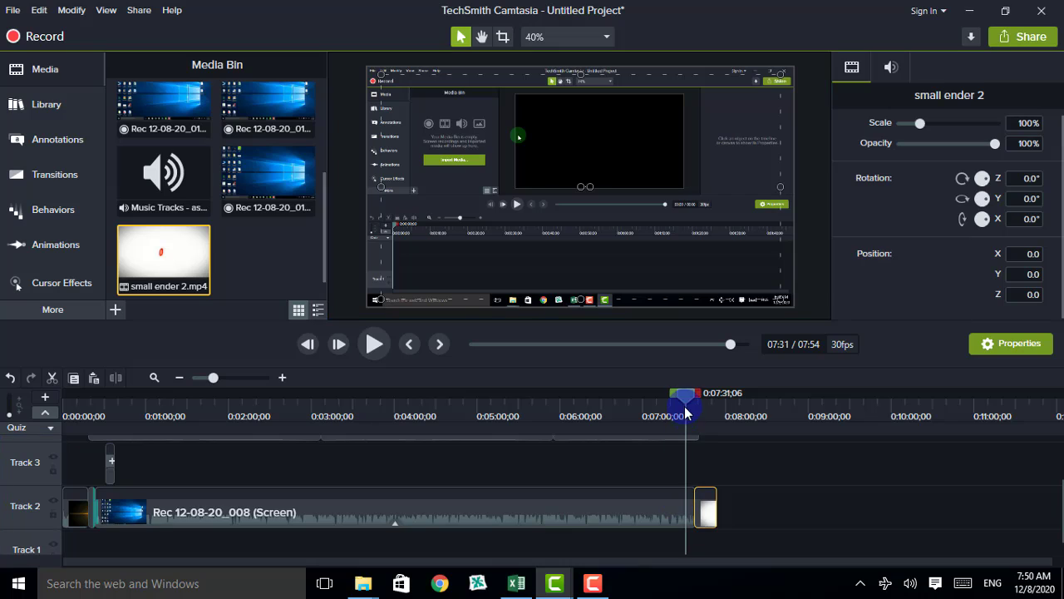
- Play the timeline from about 7:31 to 7:45 to check the change from the recording to the ender video
drag(683, 405, 686, 410)
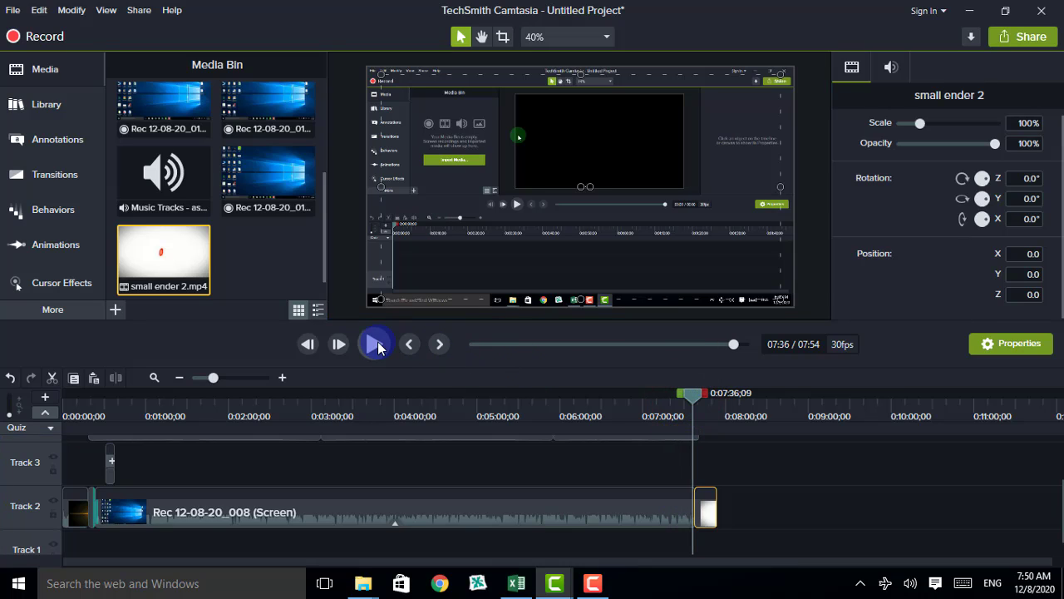
click(686, 395)
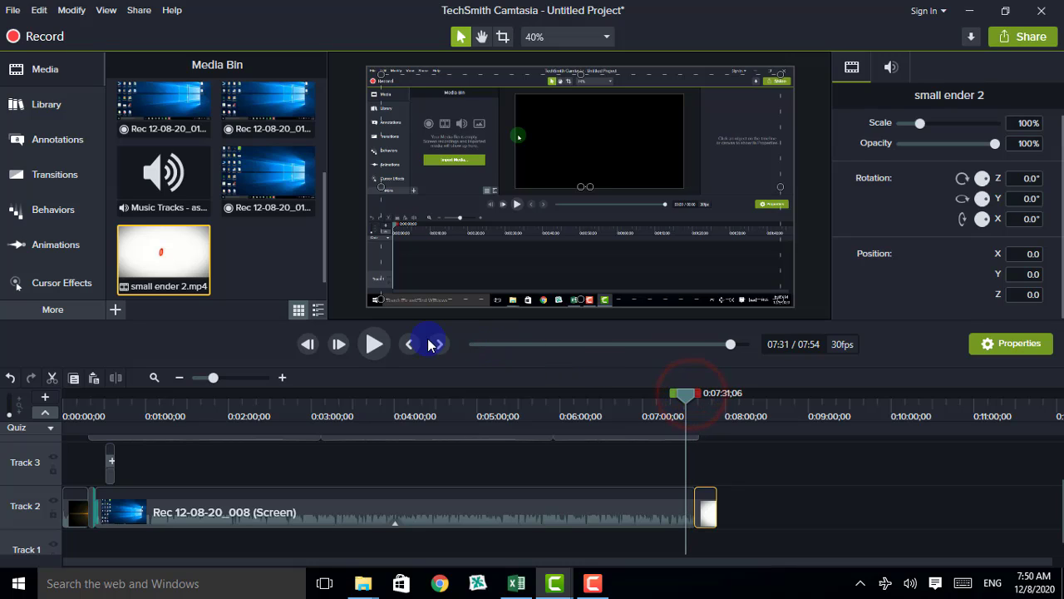
click(370, 344)
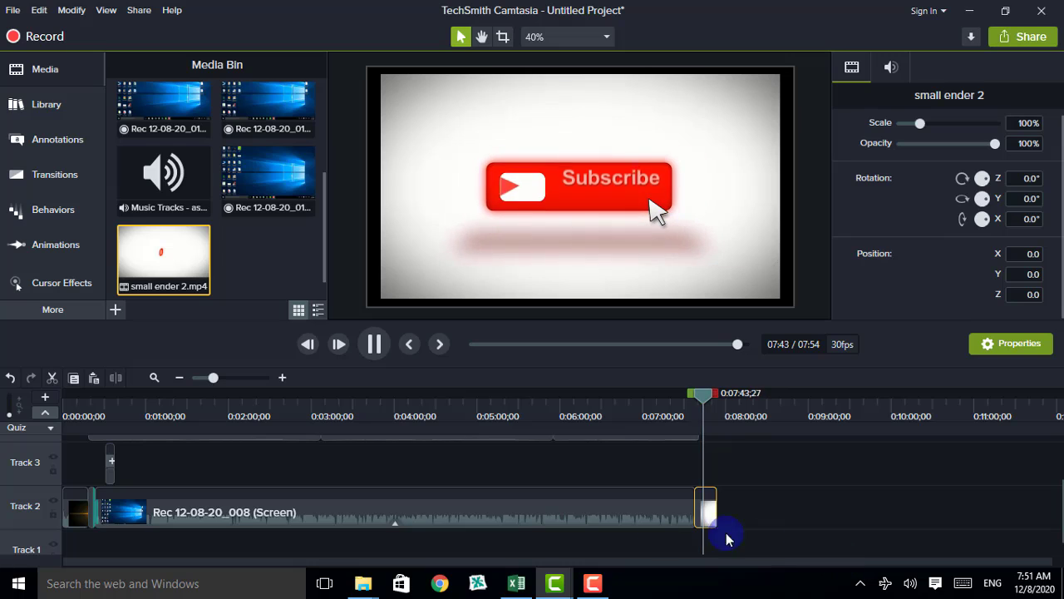
click(375, 345)
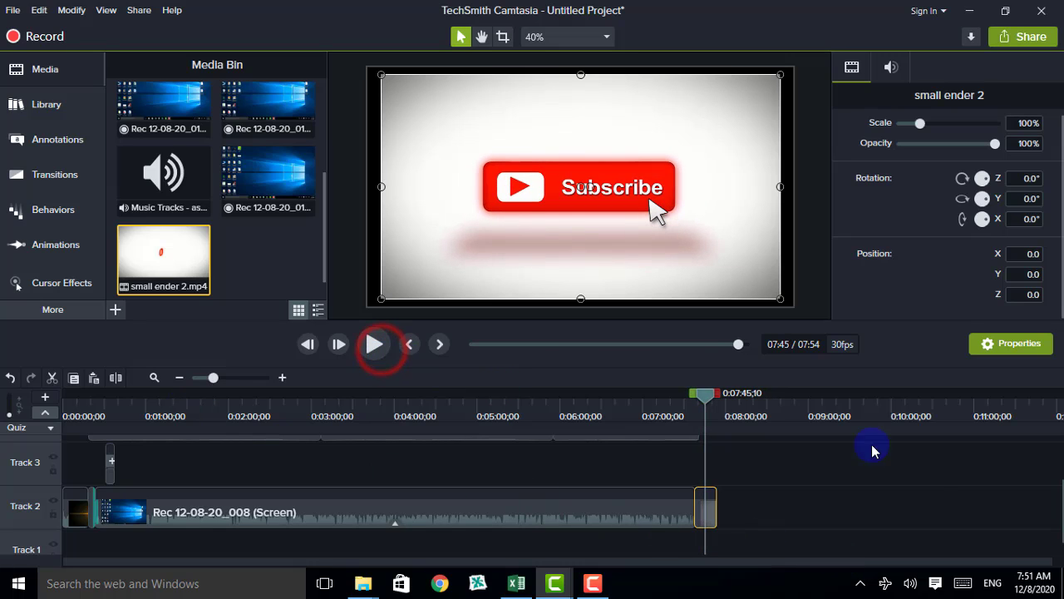
- Extend the last asweetfeeling music clip on Track 4 to the end of the ender video at 0:07:54;11
scroll(1059, 503, up, 2)
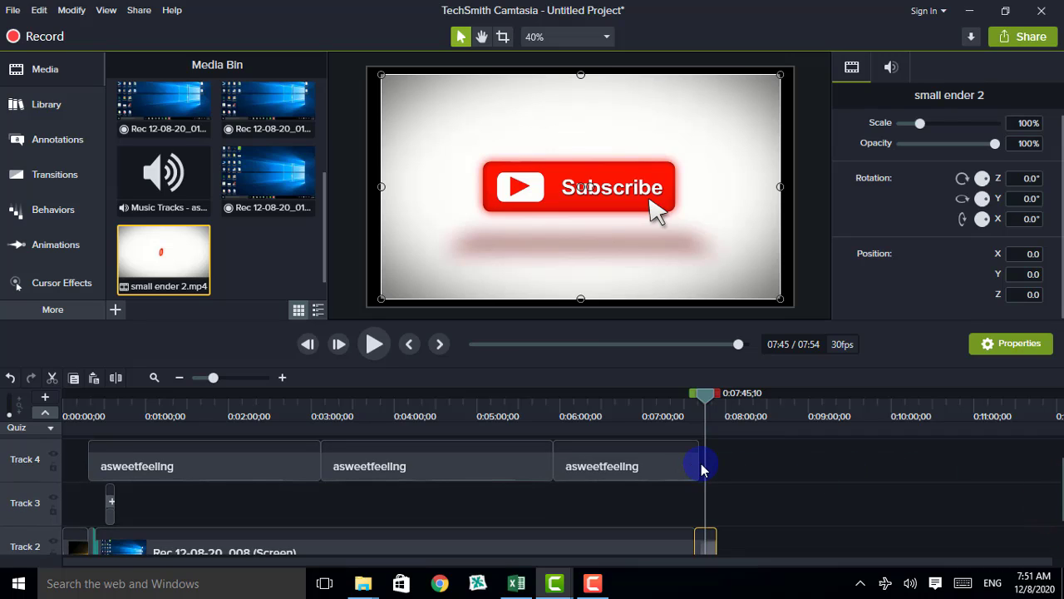
drag(699, 463, 717, 461)
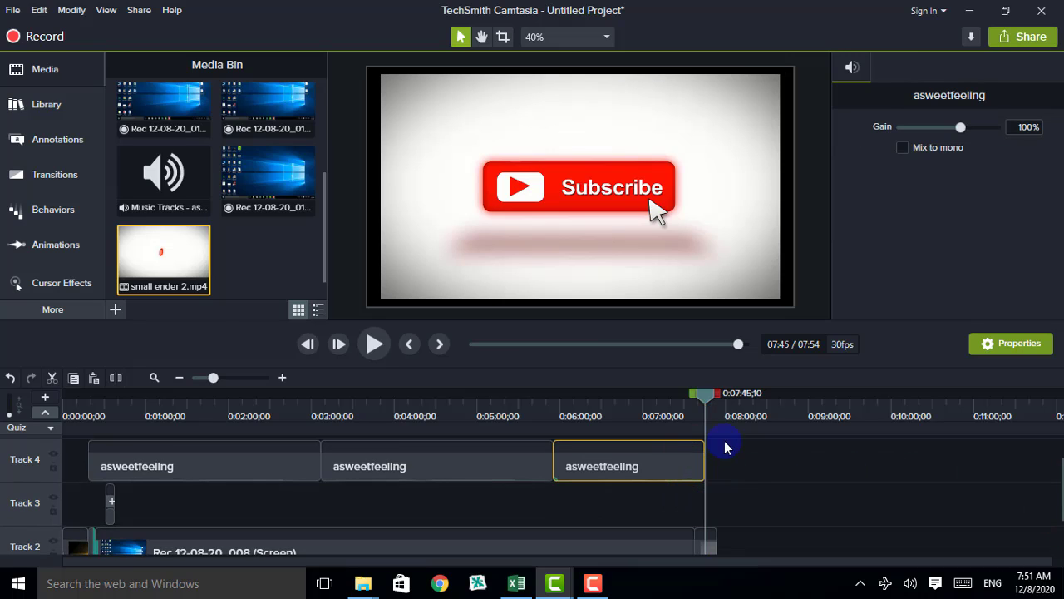
drag(710, 400, 719, 402)
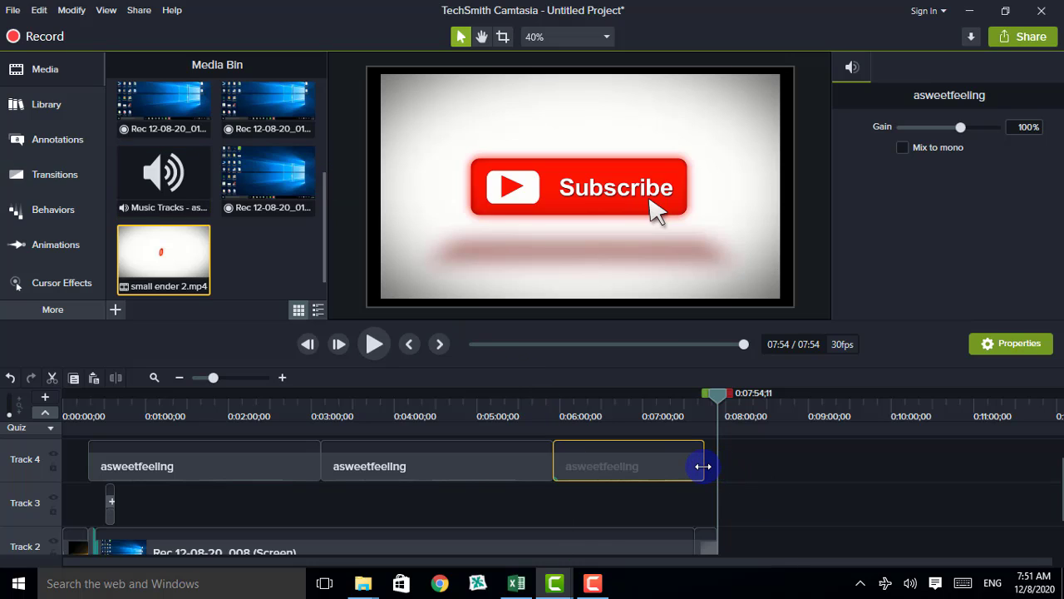
drag(704, 466, 716, 467)
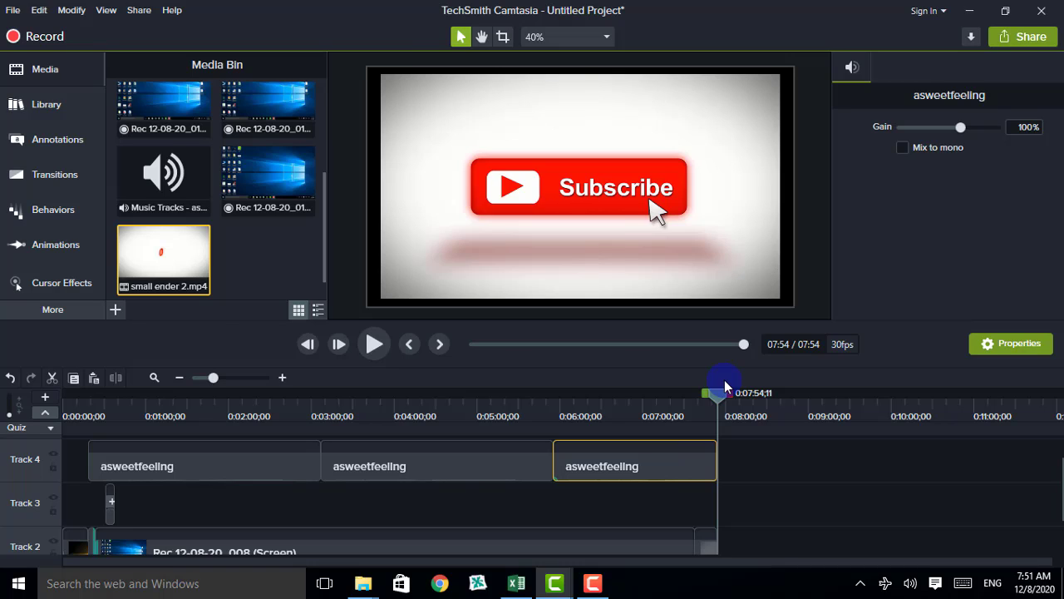
- Copy the circleripple-01 title on Track 3 and place the duplicate on the same track above the end of the screen recording
click(111, 514)
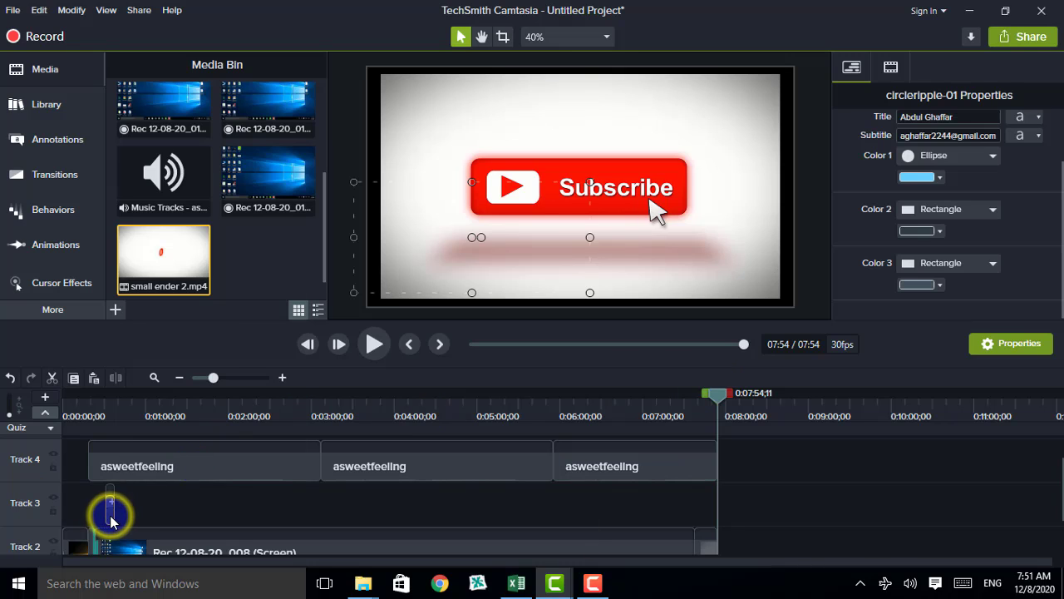
right_click(112, 511)
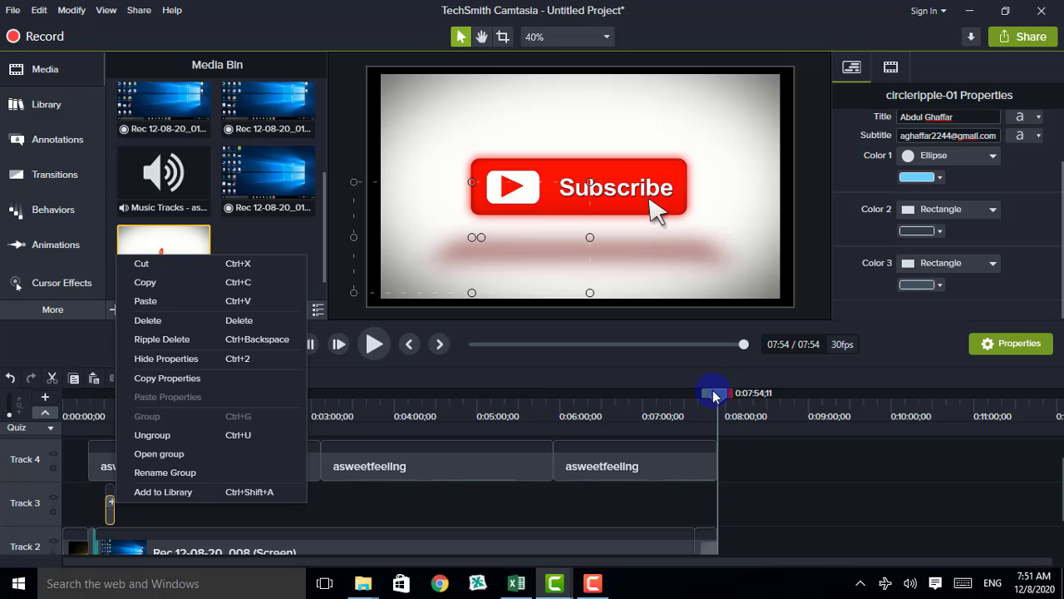
drag(715, 395, 113, 431)
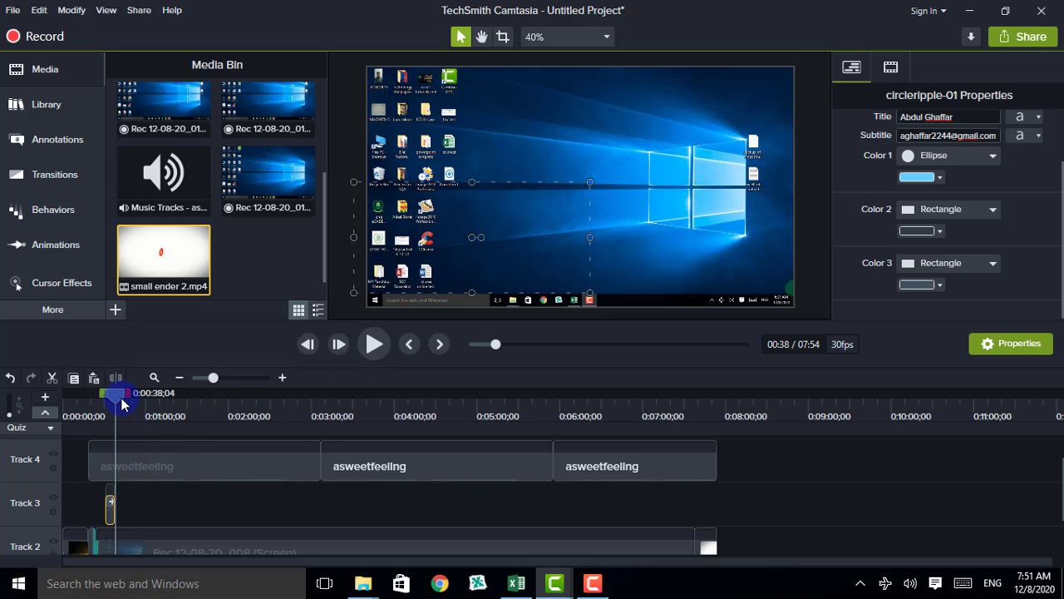
drag(120, 401, 103, 393)
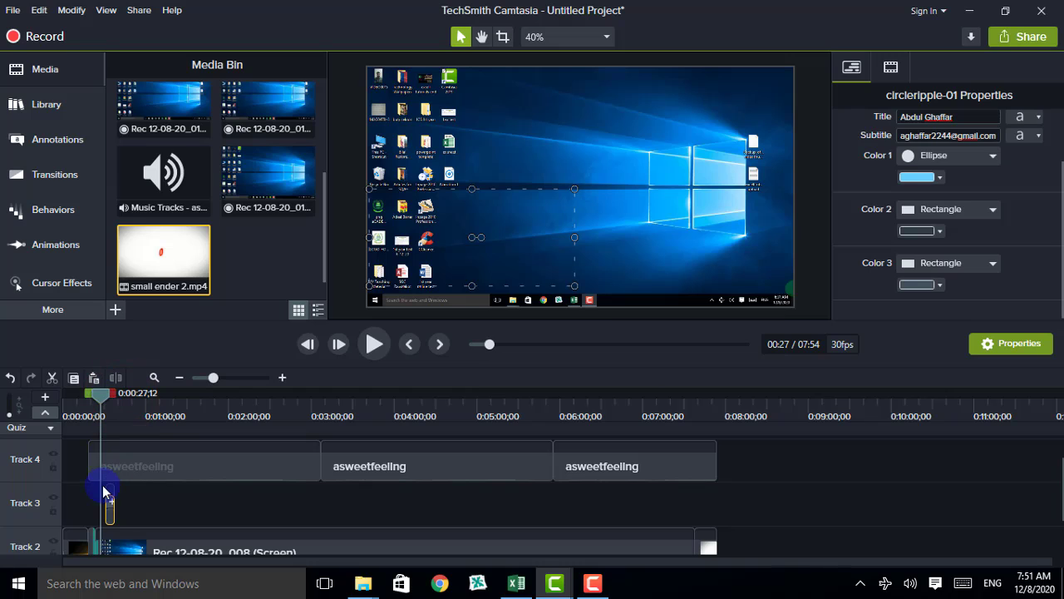
right_click(110, 508)
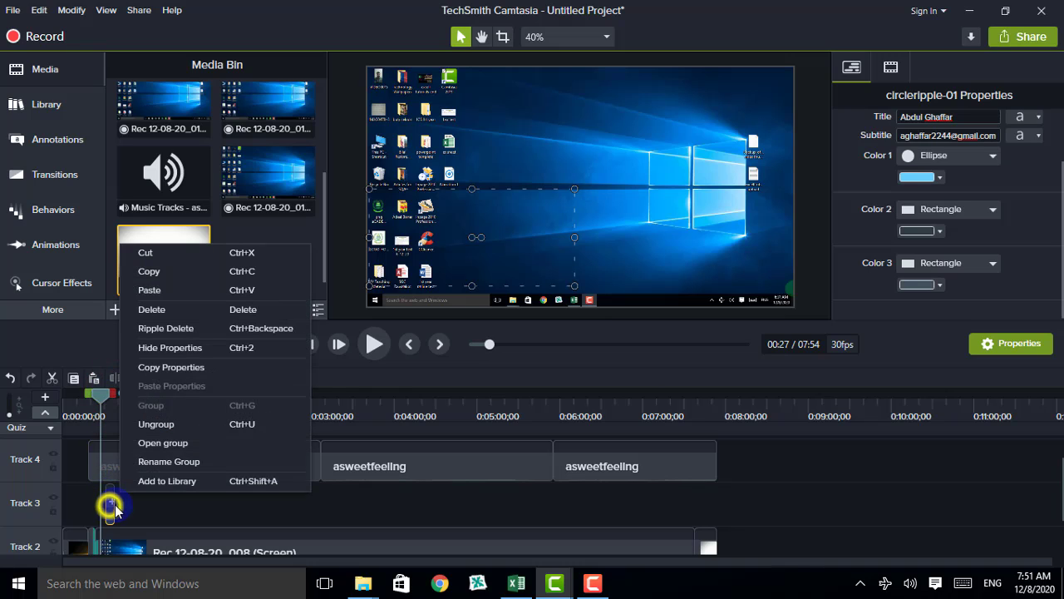
click(165, 280)
click(184, 503)
right_click(184, 502)
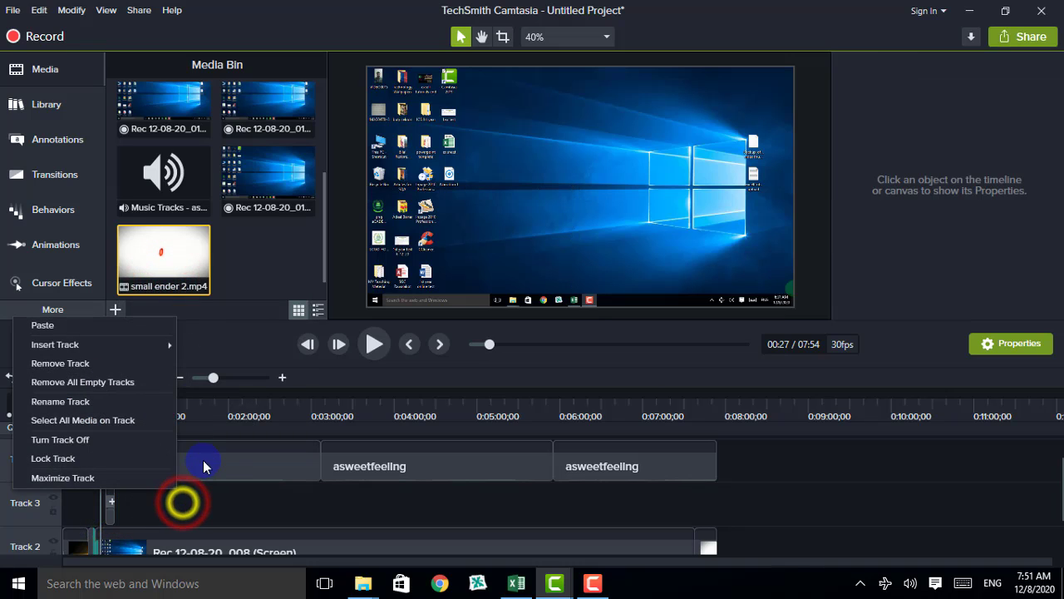
click(64, 326)
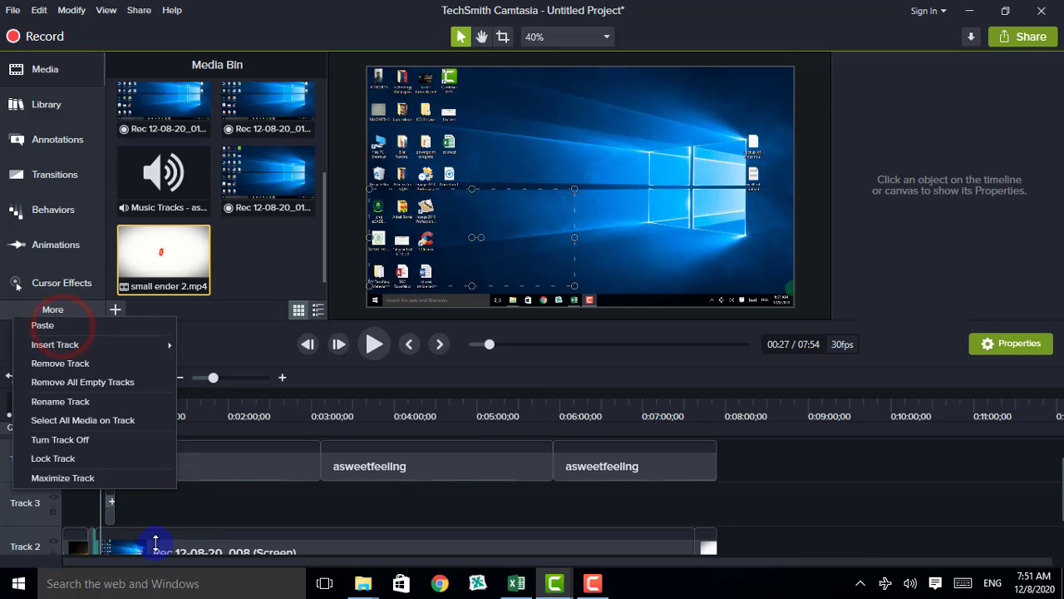
drag(187, 517, 690, 453)
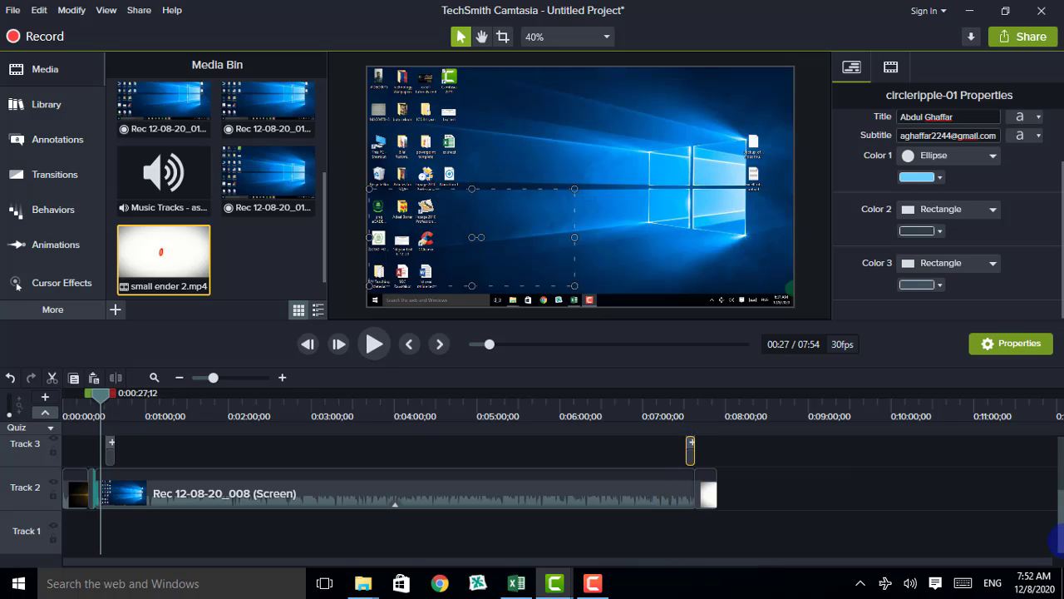
- Play the timeline from about 7:26 to check the duplicated title over the end of the screen recording
scroll(1057, 541, up, 2)
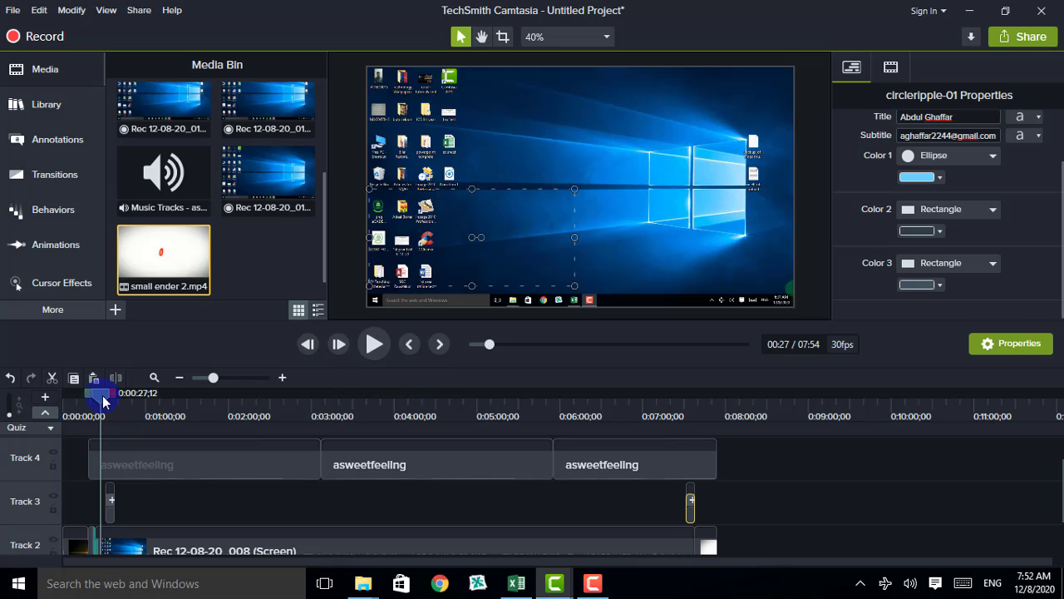
drag(103, 401, 682, 499)
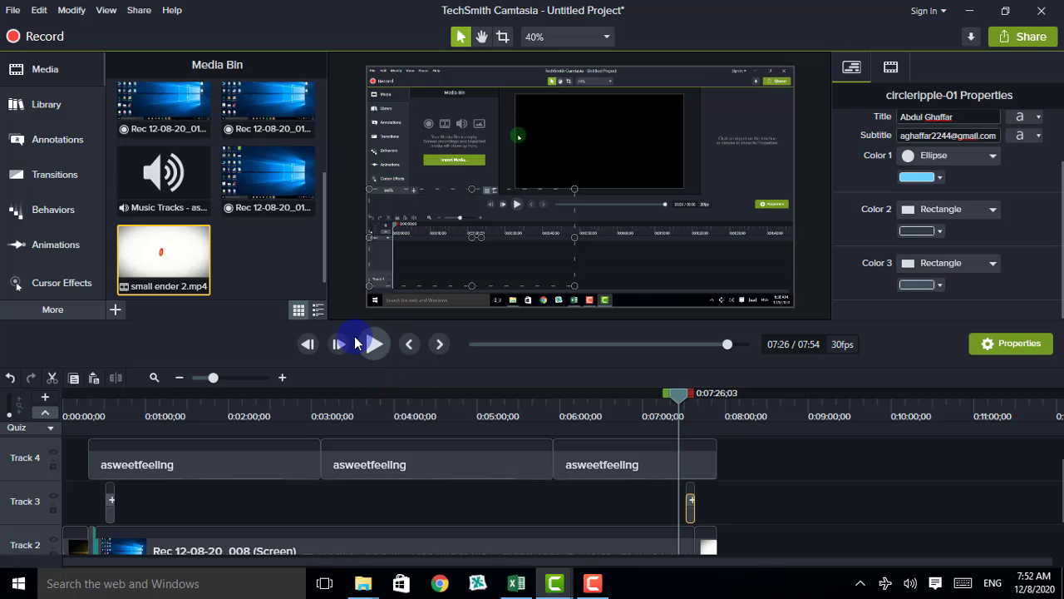
click(359, 345)
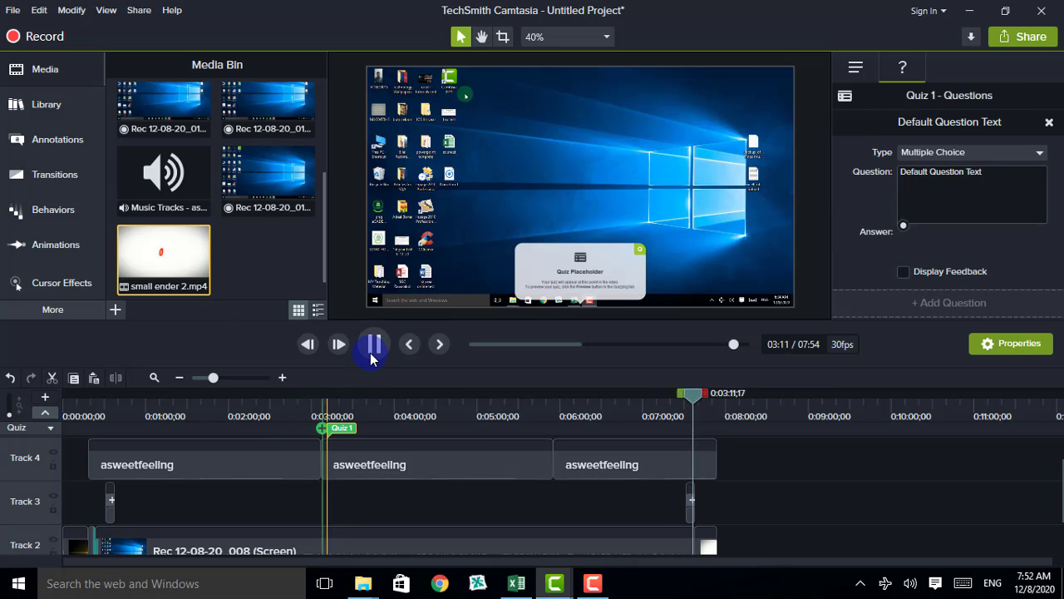
click(373, 346)
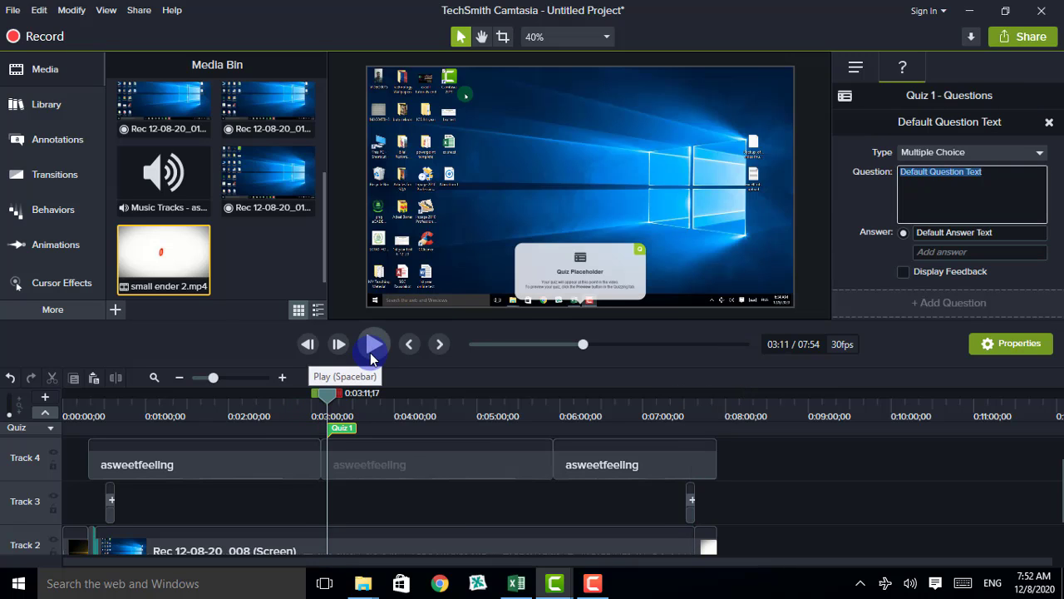
- Delete the Quiz 1 marker at 0:03:11;17 from the timeline's quiz track
right_click(343, 430)
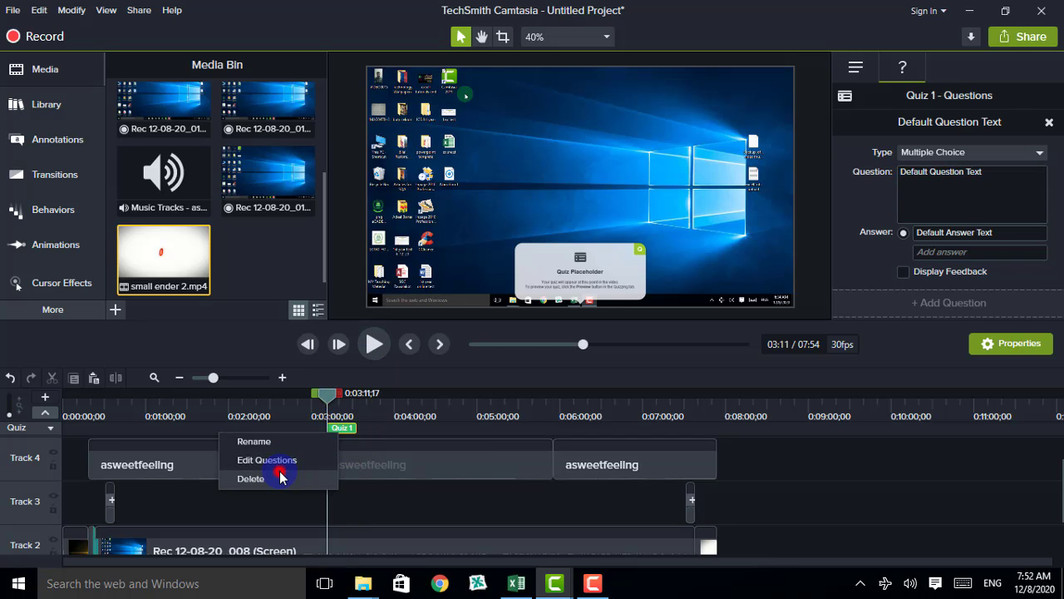
click(280, 477)
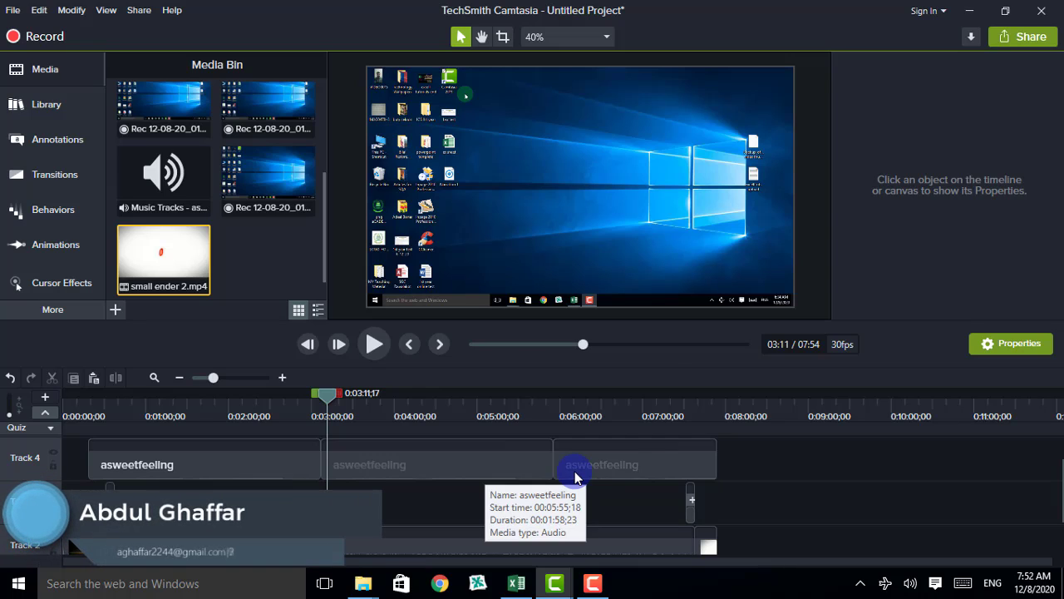
click(594, 585)
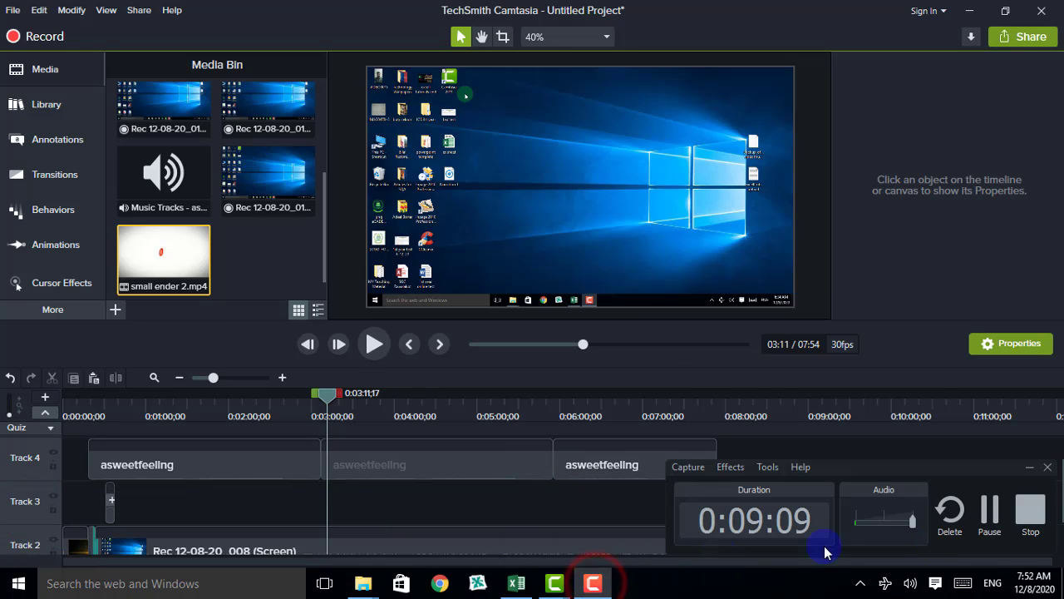